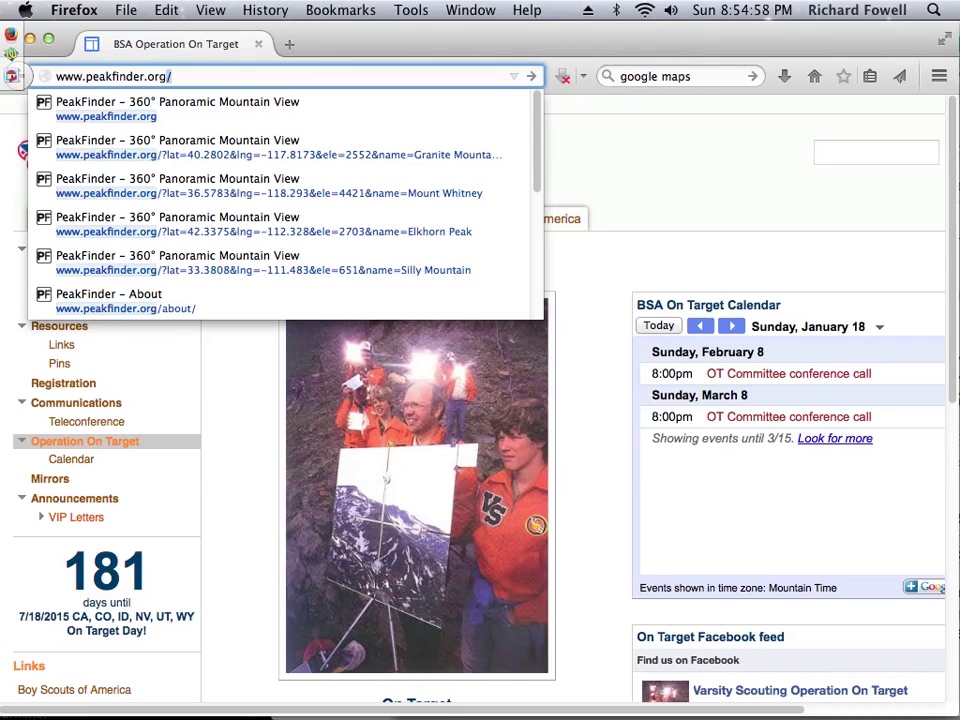
key("Return")
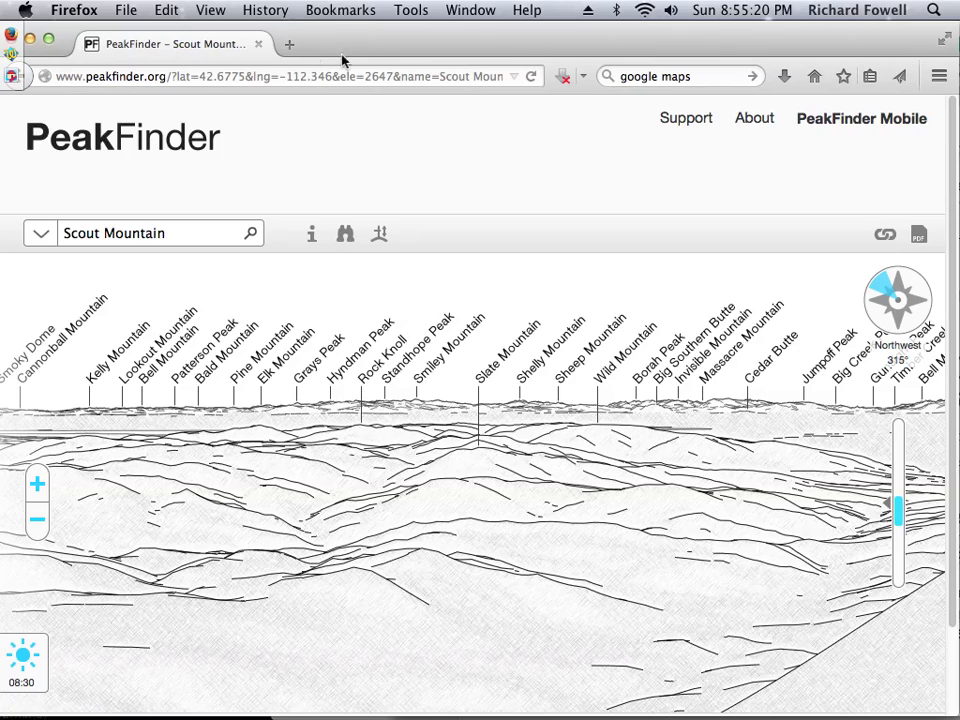
left_click(727, 44)
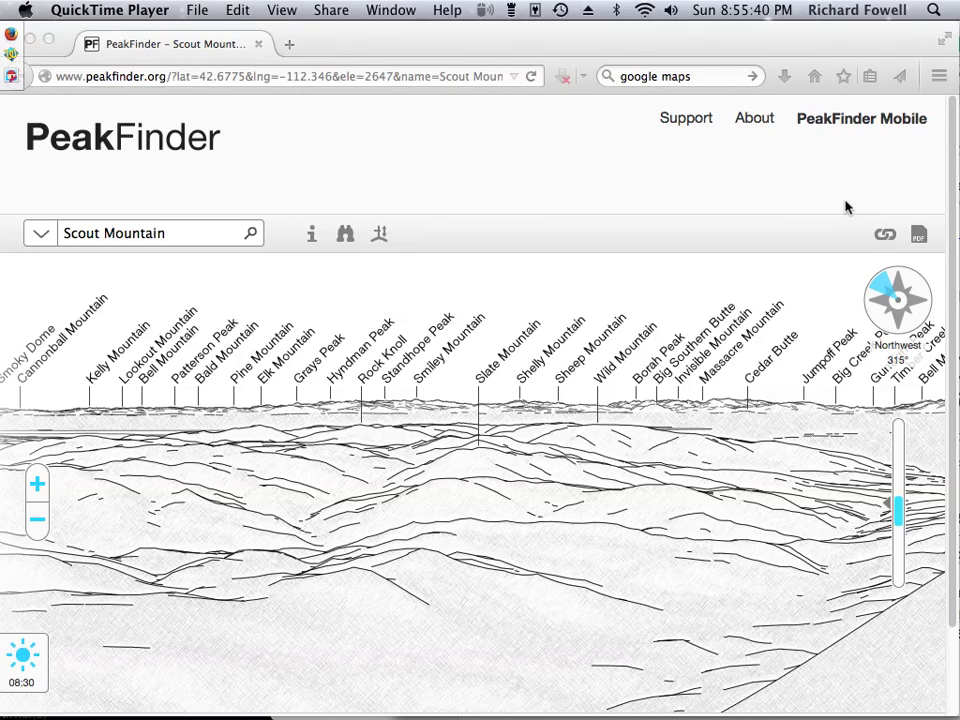
- Examine the shareable link for the Scout Mountain panorama and close it
left_click(884, 235)
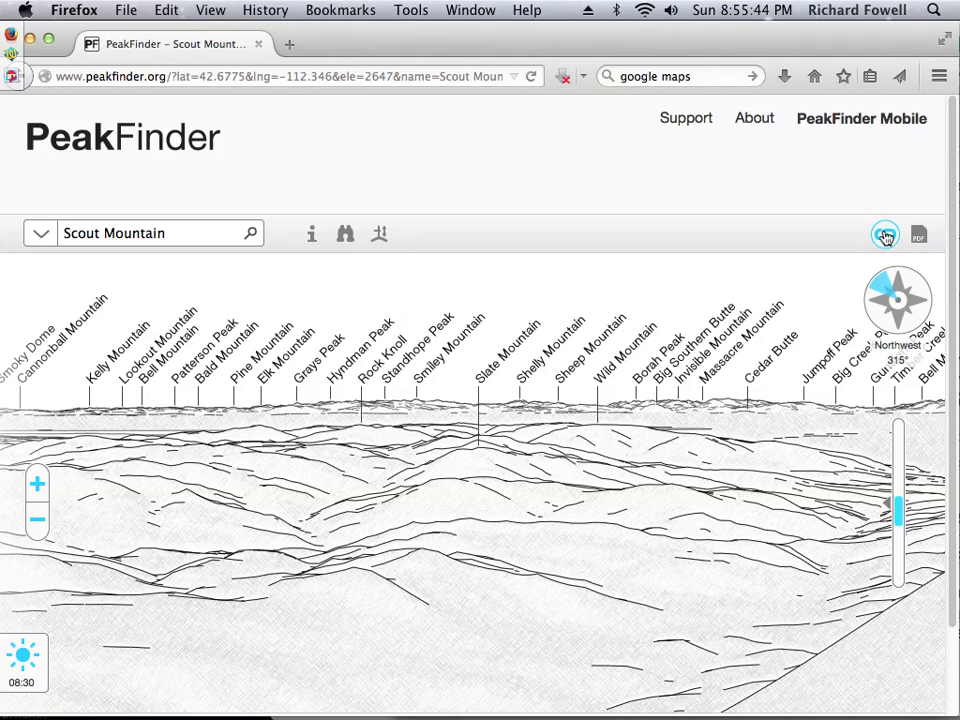
left_click(885, 235)
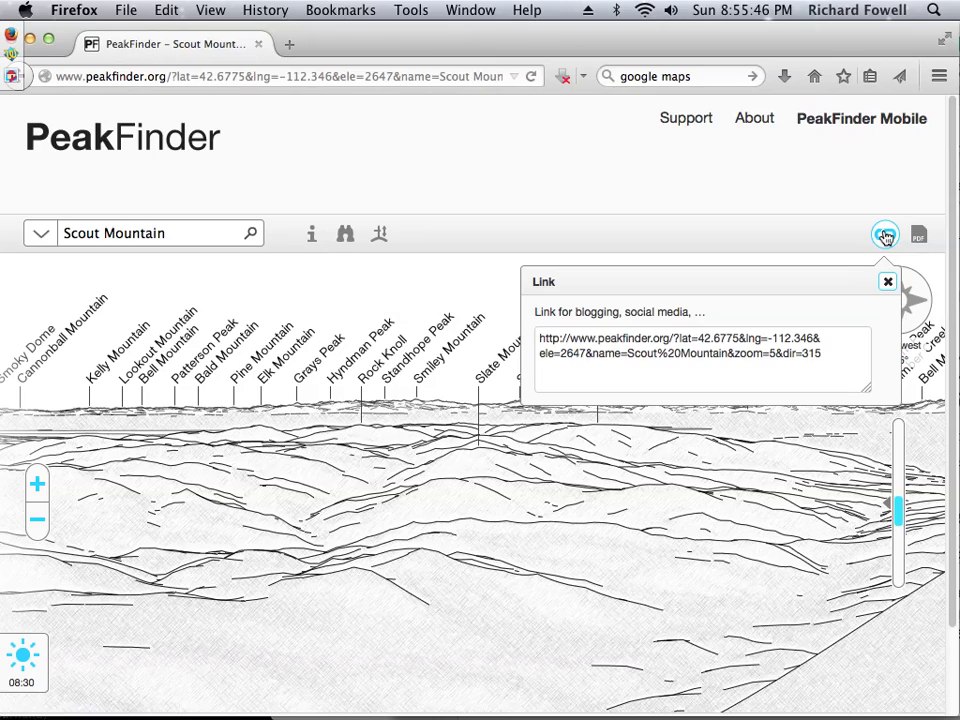
left_click(724, 375)
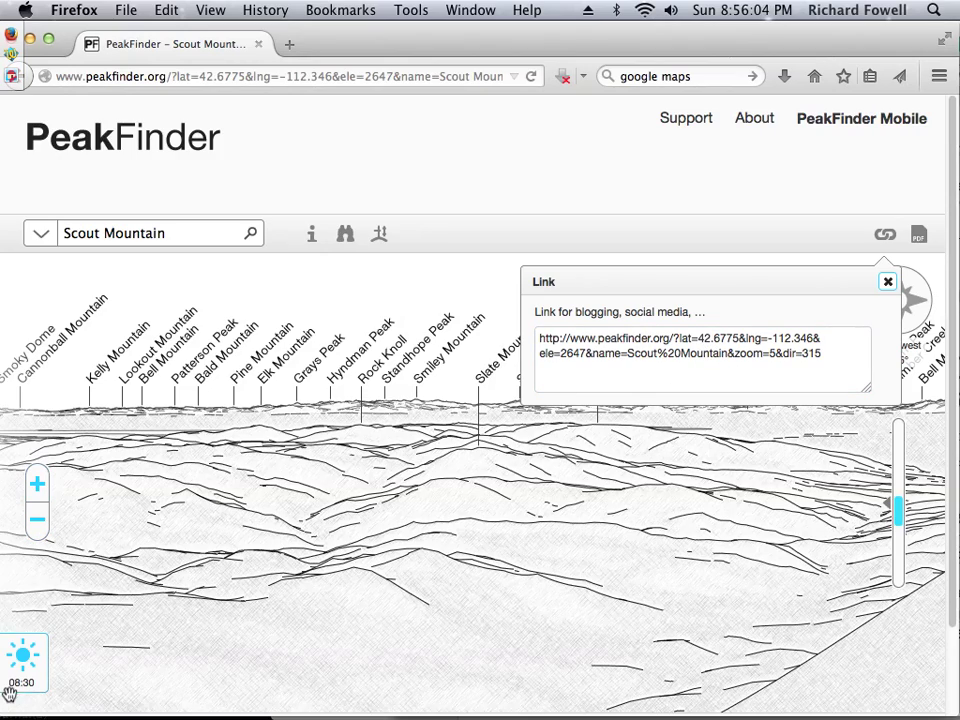
left_click(761, 390)
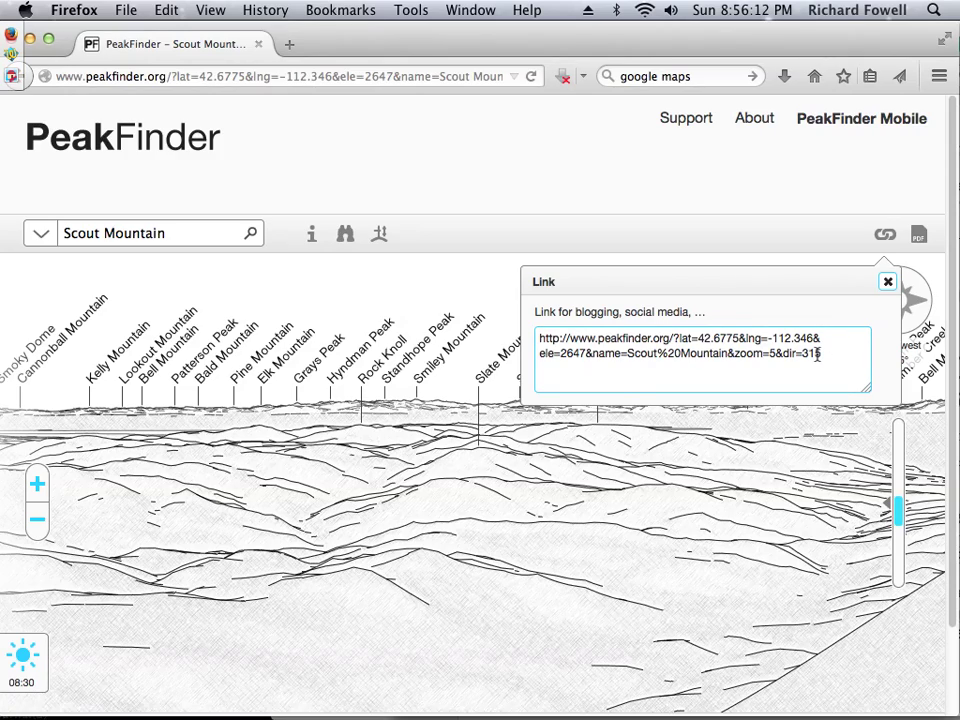
left_click(888, 284)
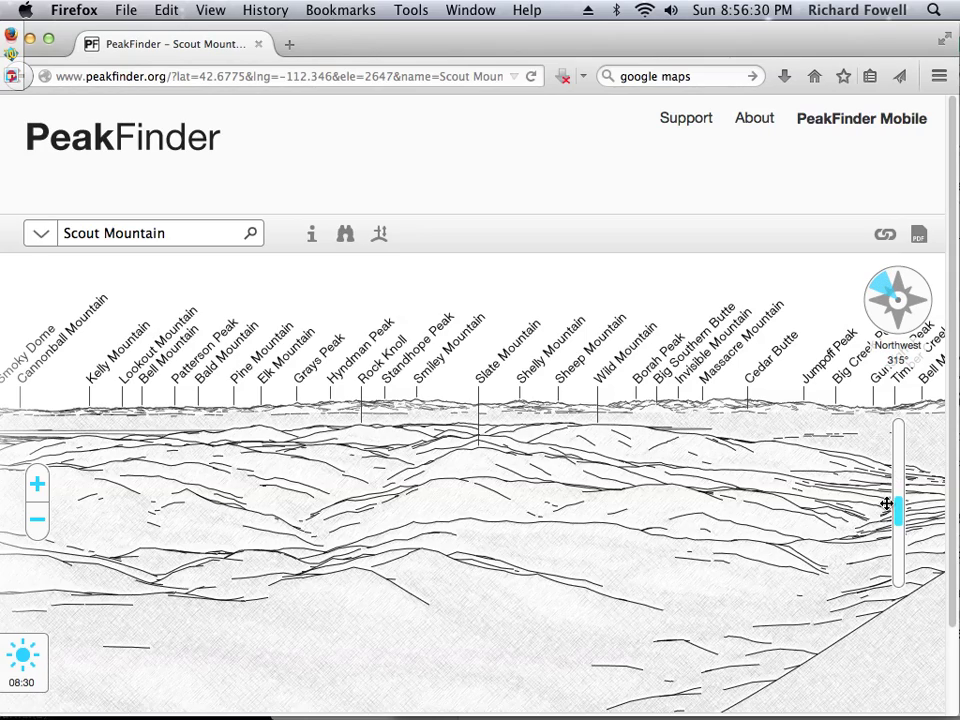
- Tilt the Scout Mountain panorama slightly upward and set the sun position to July at 10:45
mouse_move(898, 510)
left_mouse_down()
mouse_move(905, 495)
mouse_move(902, 544)
mouse_move(895, 501)
left_mouse_up()
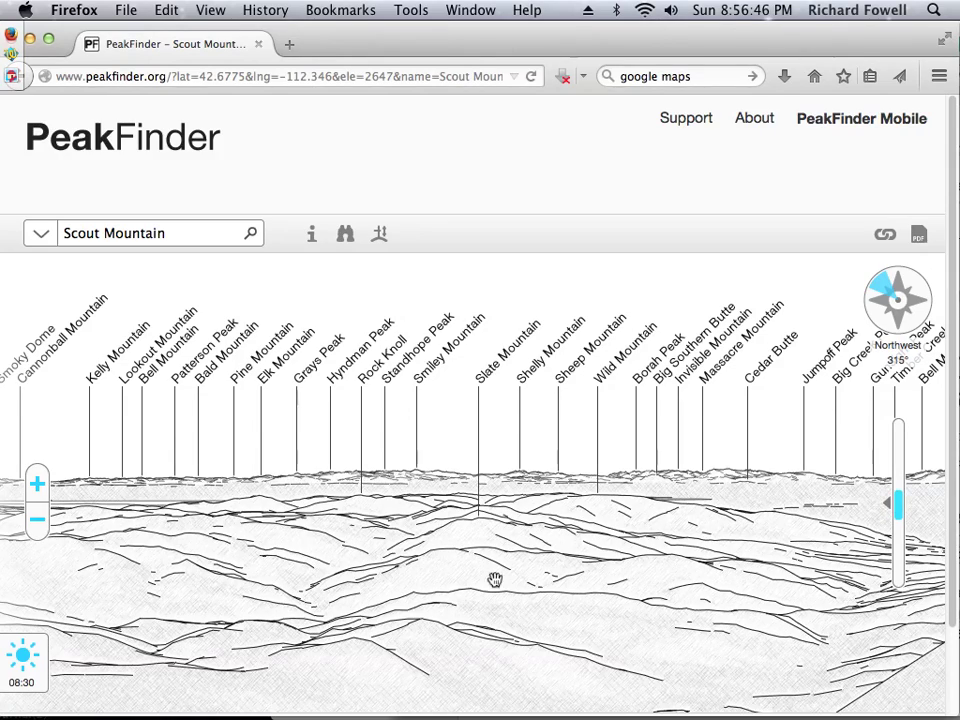
left_click(27, 668)
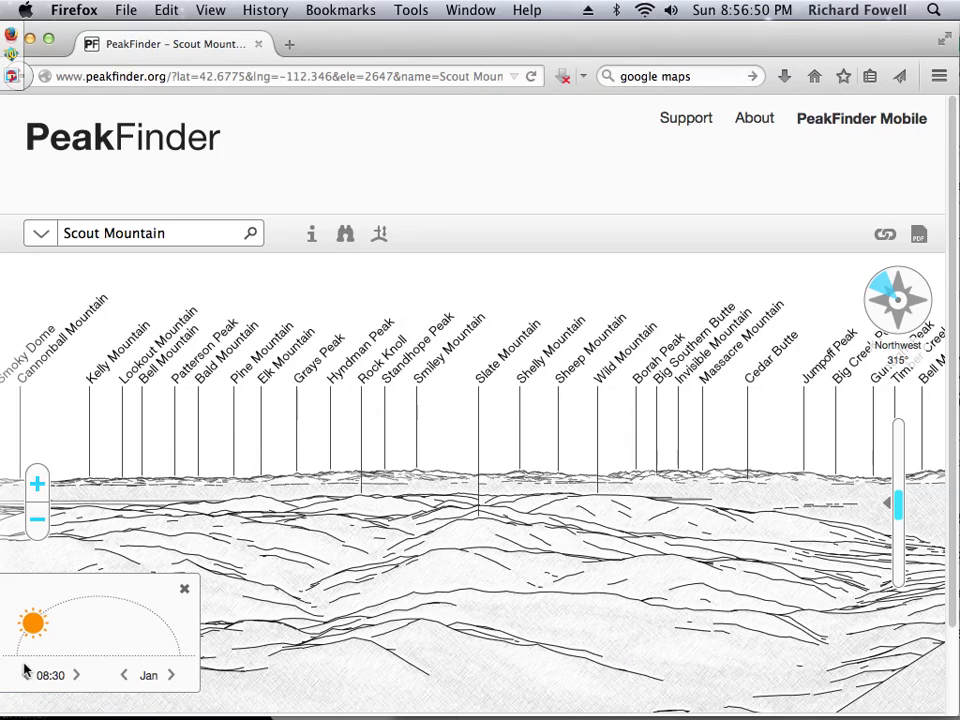
left_click_drag(34, 626, 57, 616)
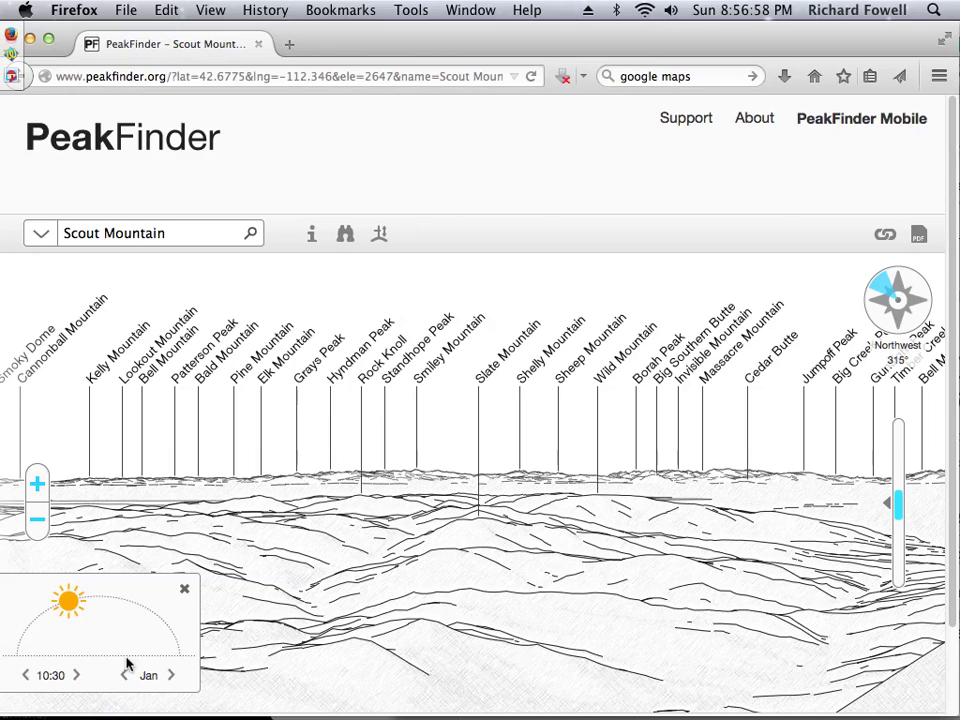
left_click(171, 677)
left_click(171, 676)
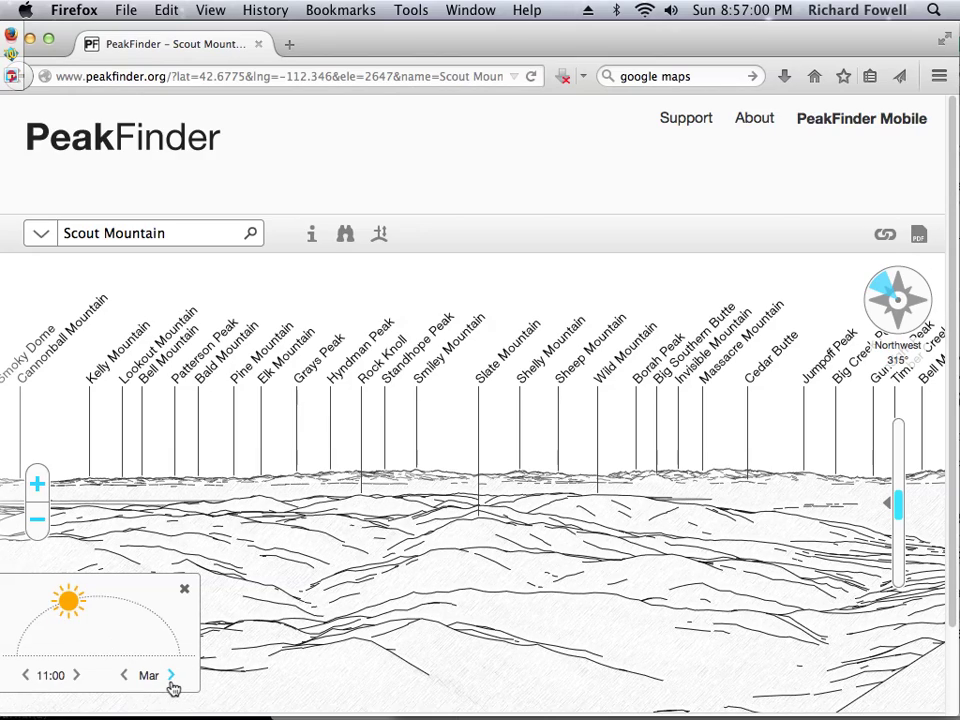
left_click(171, 677)
left_click(171, 677)
left_click(171, 677)
left_click(171, 676)
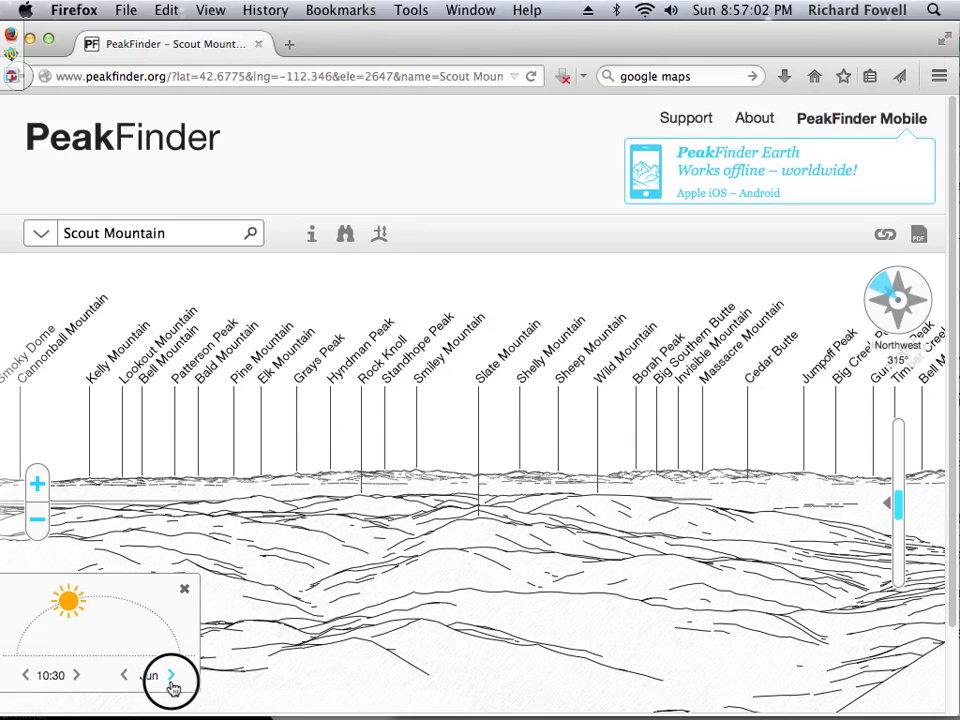
left_click(171, 677)
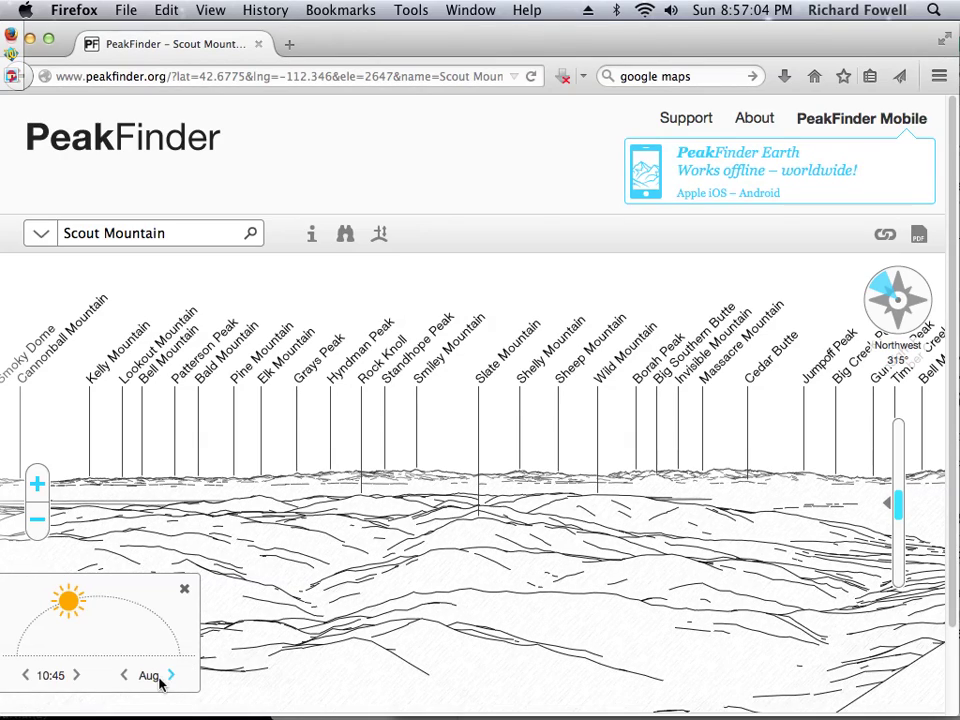
left_click(124, 677)
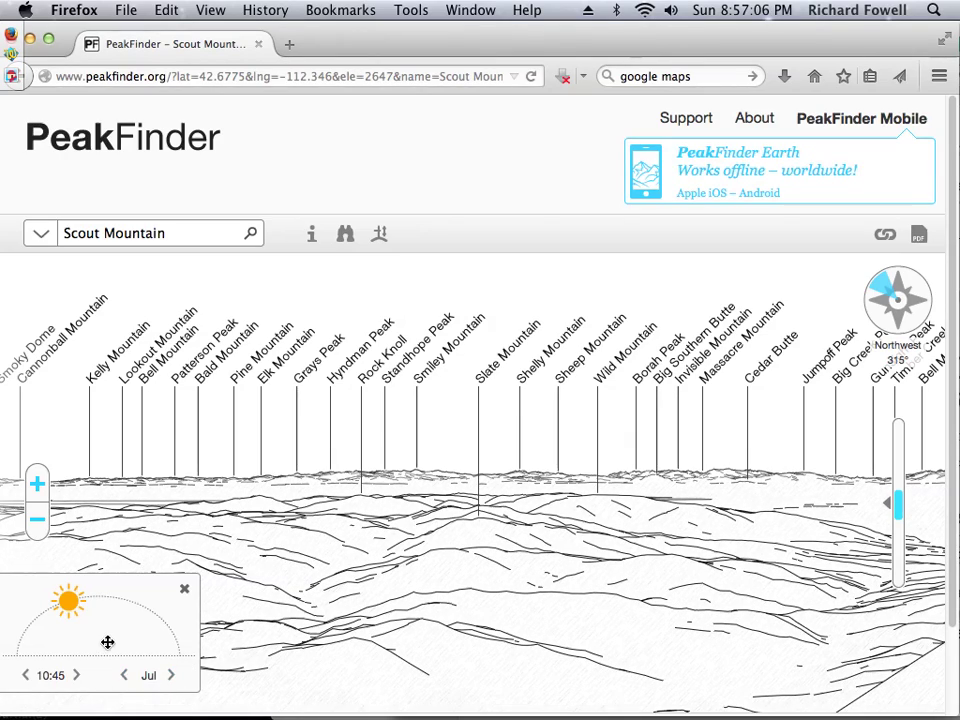
left_click(183, 590)
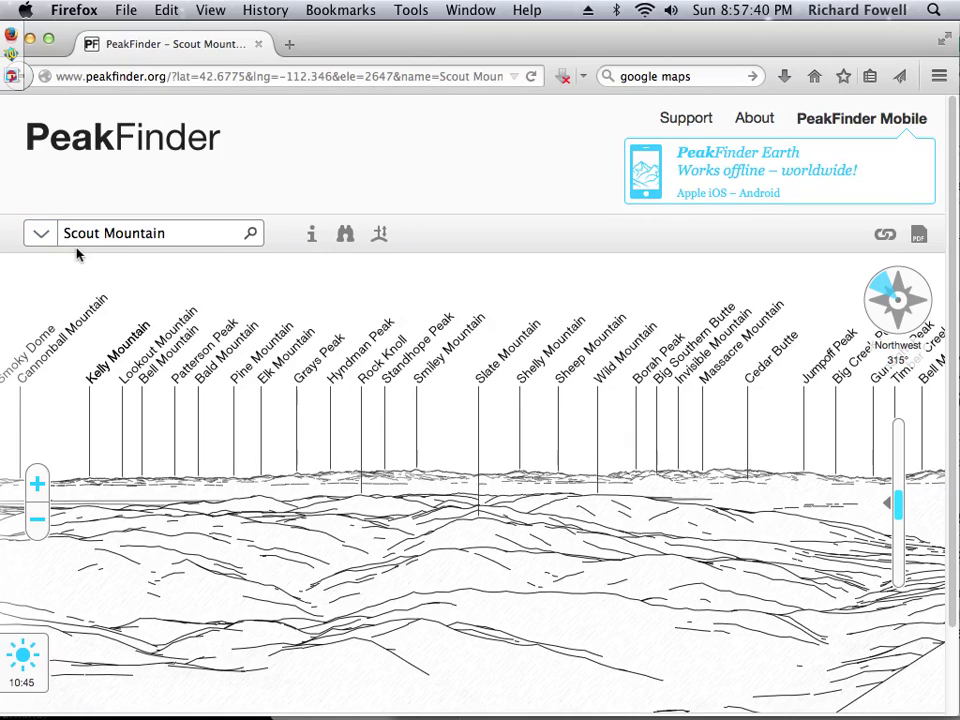
- Search the peak directory for the viewpoint name Elkhorn Mountain
left_click(36, 238)
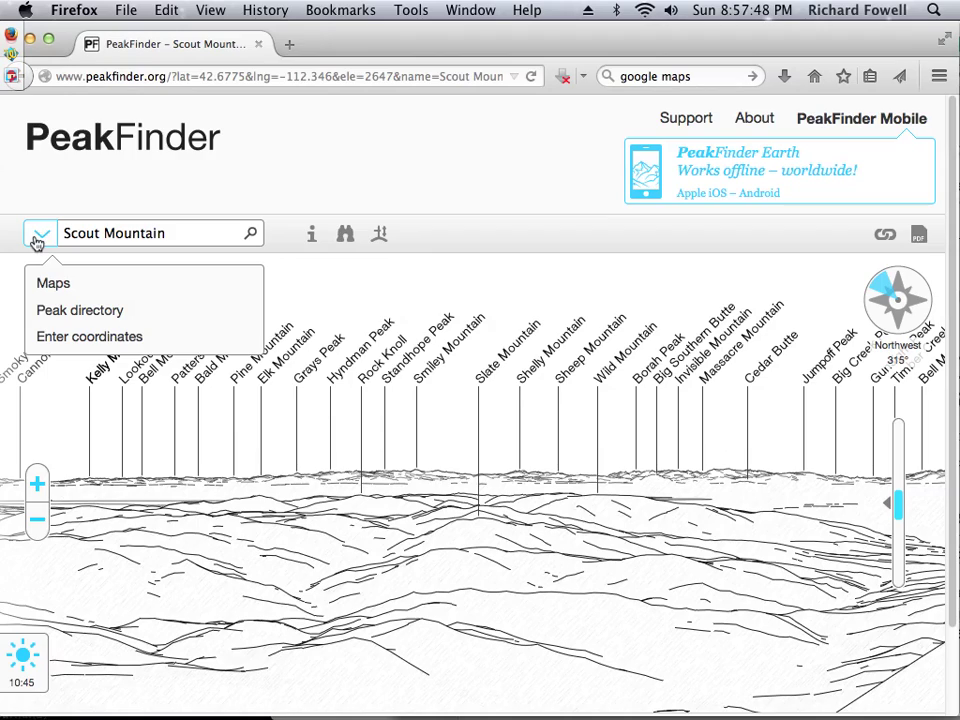
left_click(70, 315)
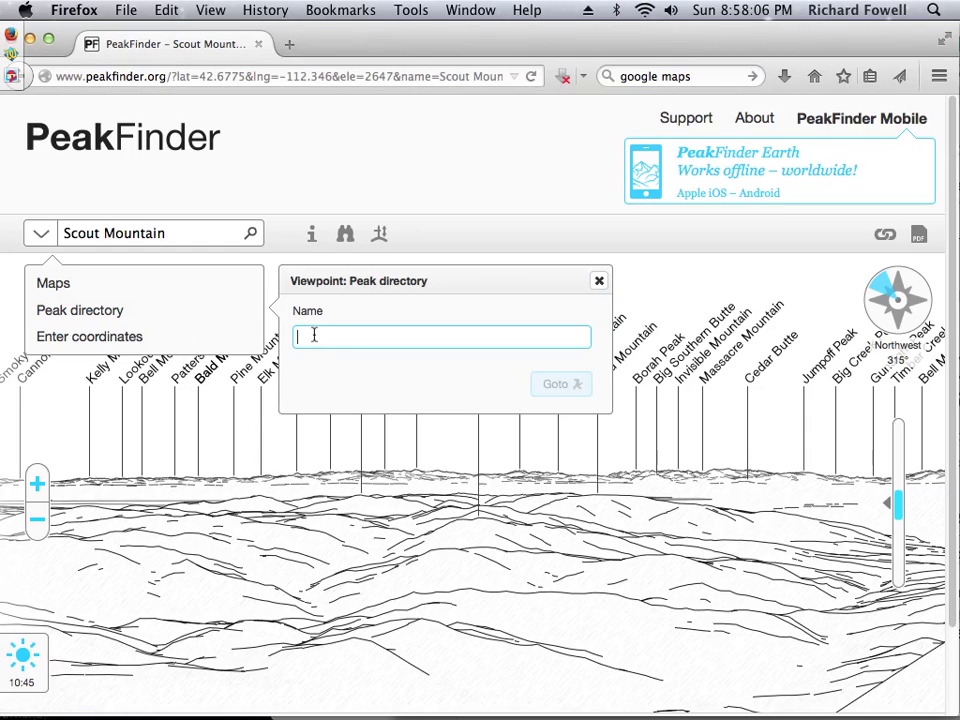
type("Elkh")
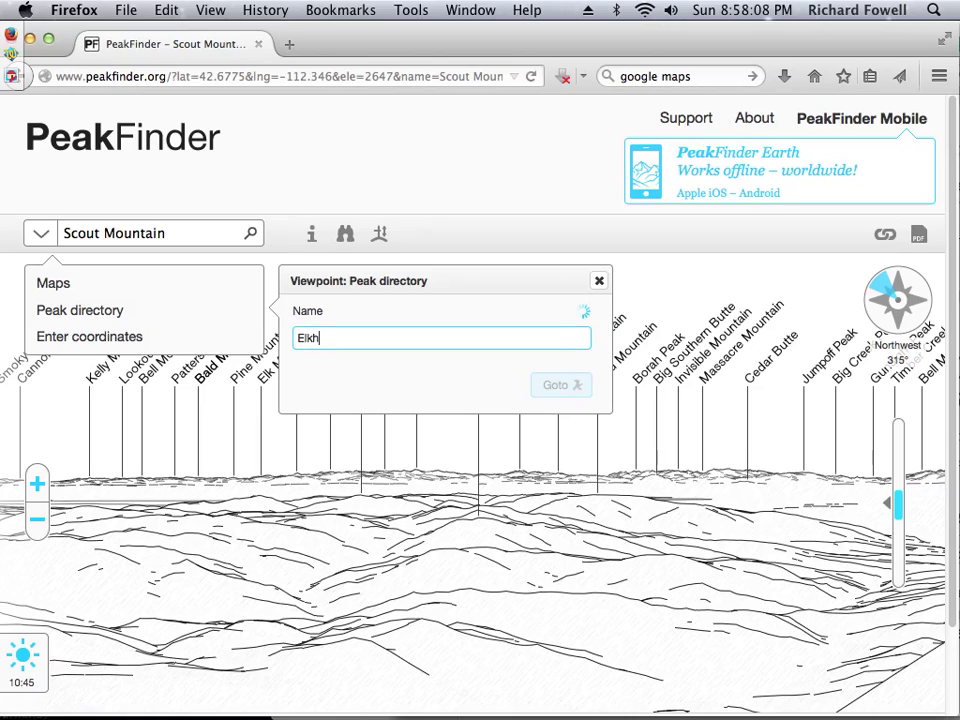
type("orn")
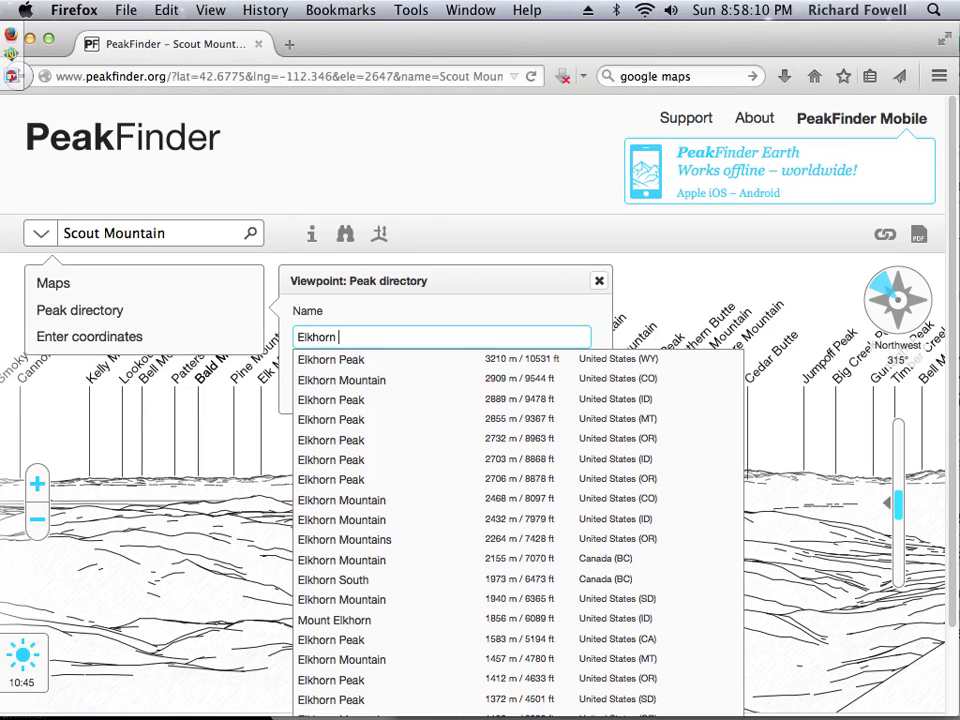
type("Mountin")
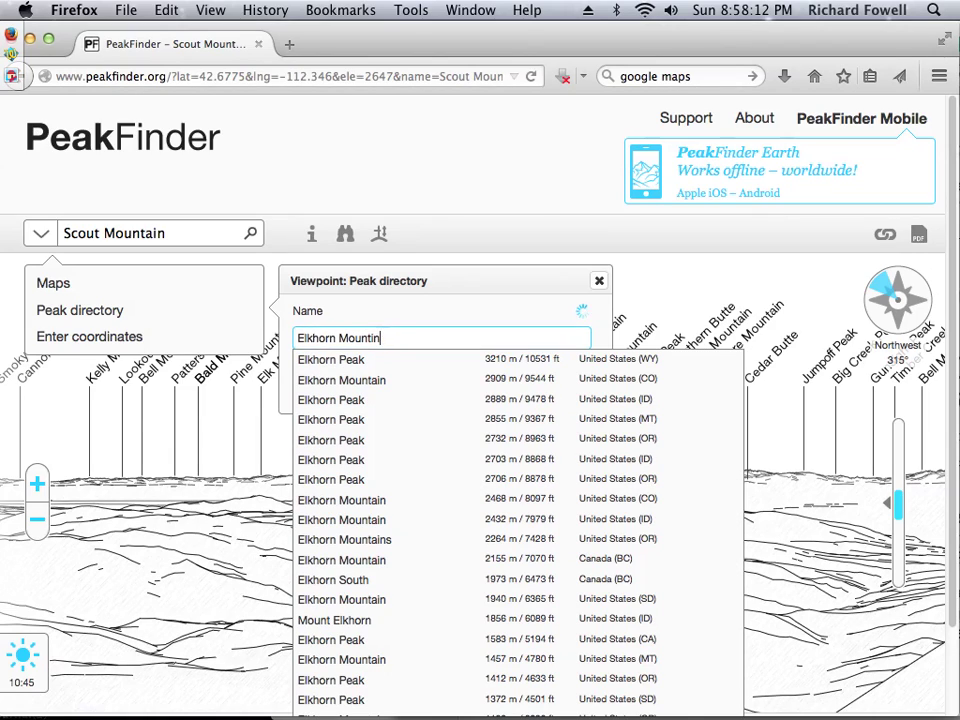
key("BackSpace")
type("a")
type("ain")
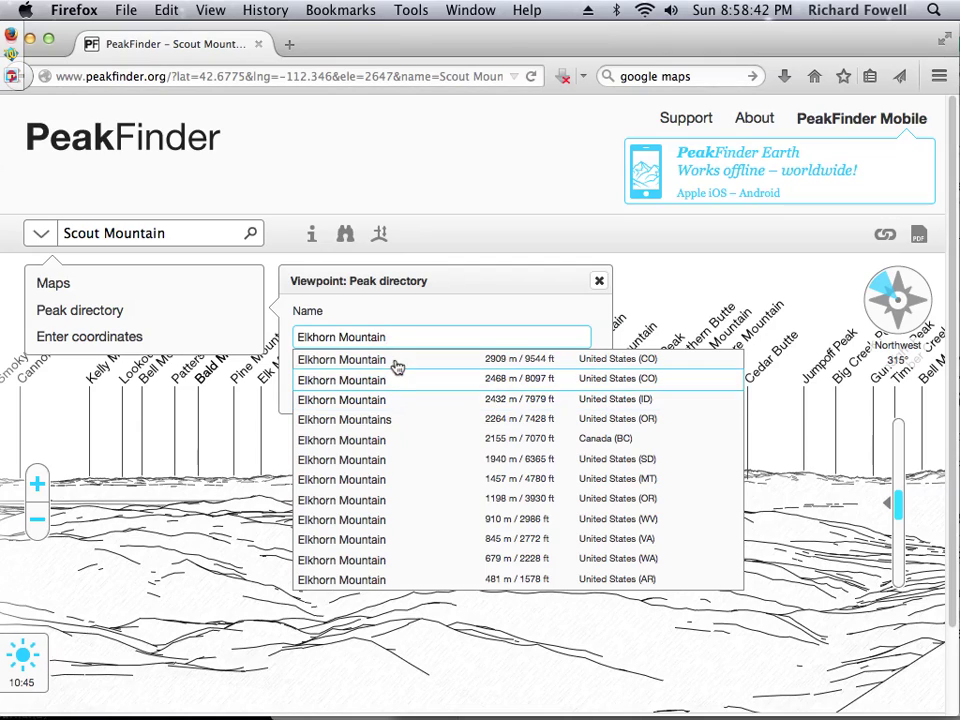
- Change the directory search to Elkhorn Peak and go to the 2889 m / 9478 ft Elkhorn Peak in Idaho
key("BackSpace")
key("BackSpace")
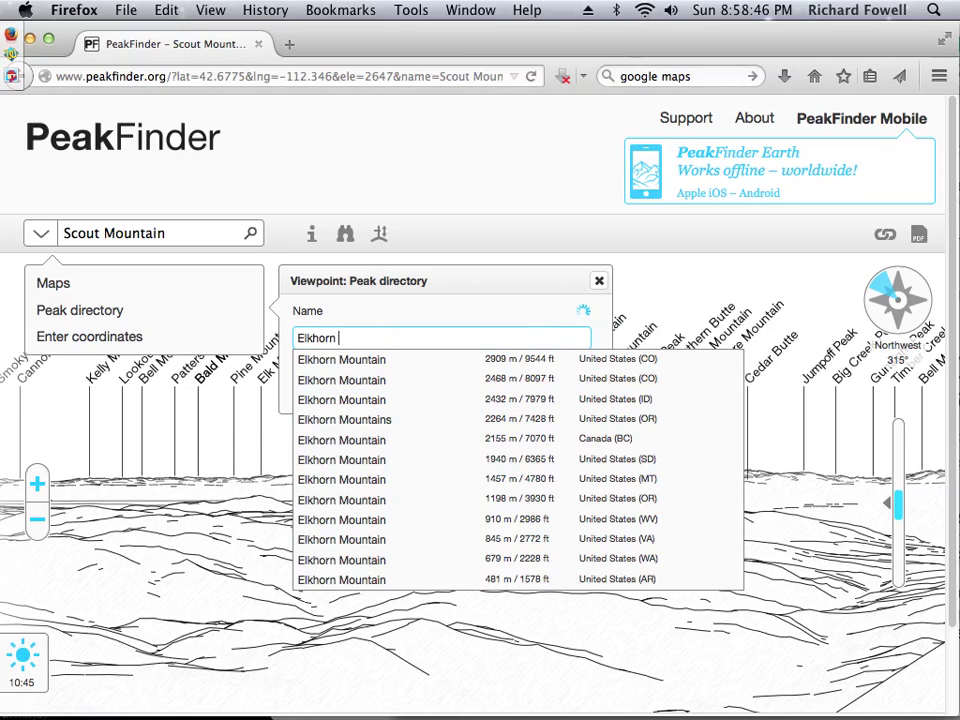
type("Peak")
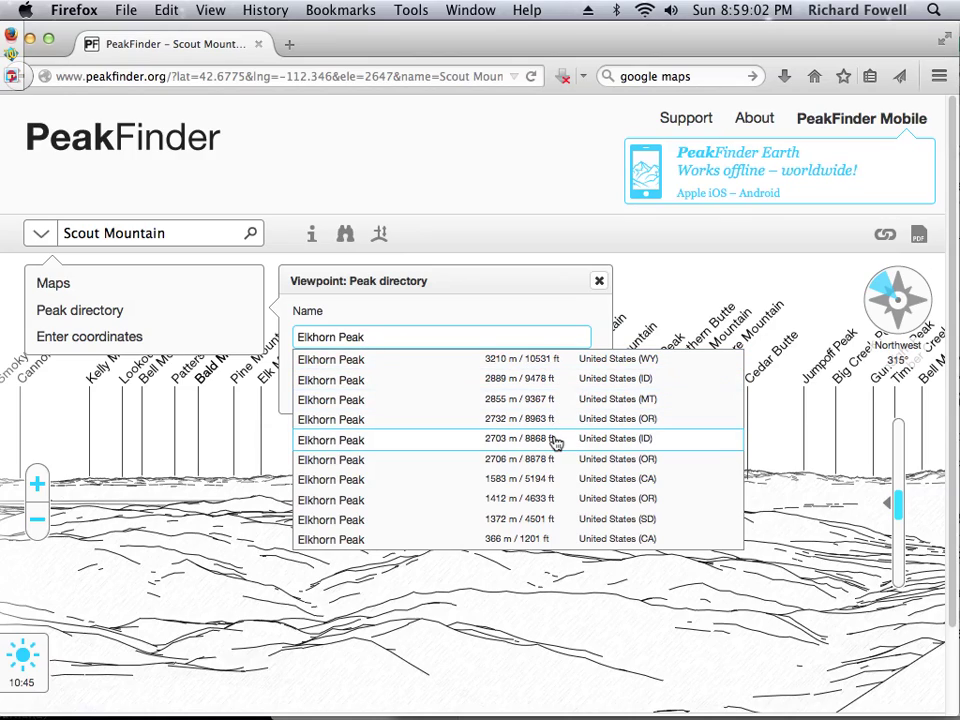
left_click(545, 390)
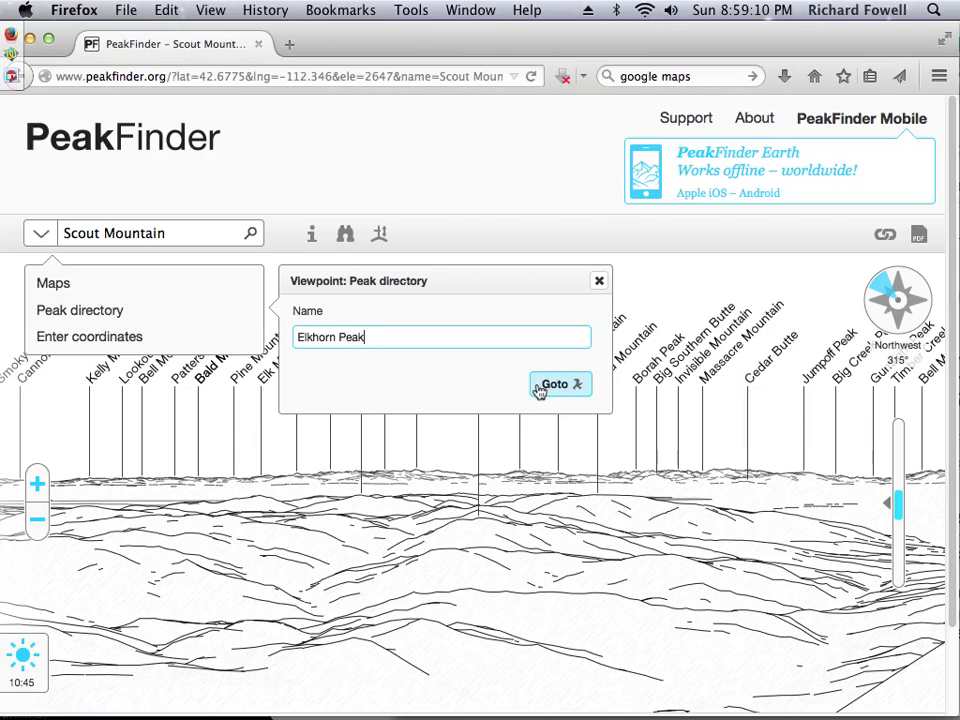
left_click(568, 386)
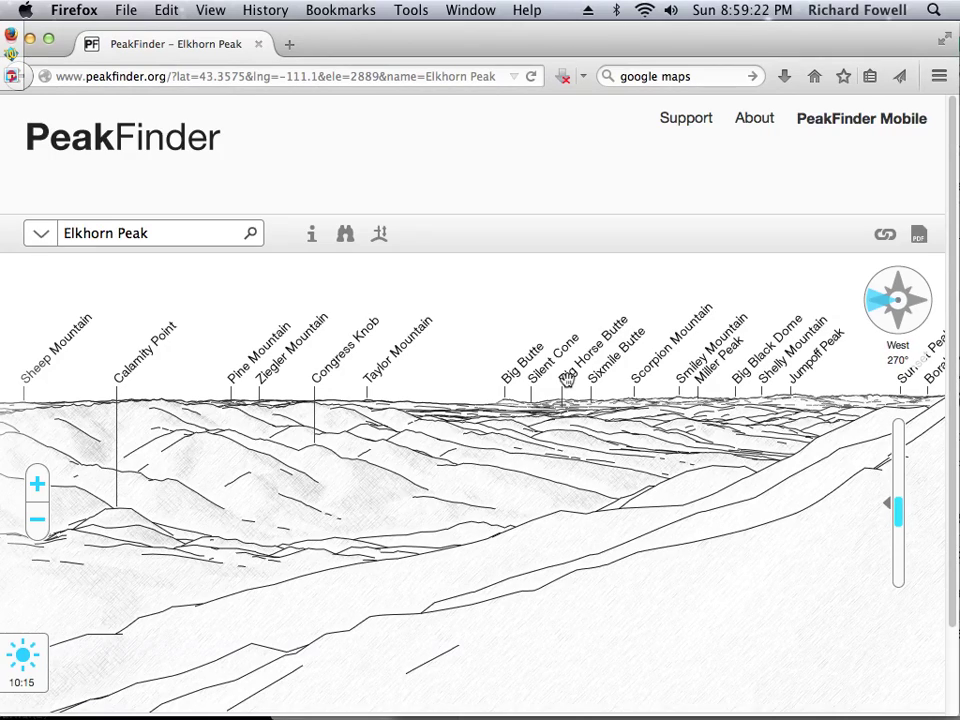
- Check where the current Elkhorn Peak viewpoint lies on the wider regional map, then close the map
left_click(41, 240)
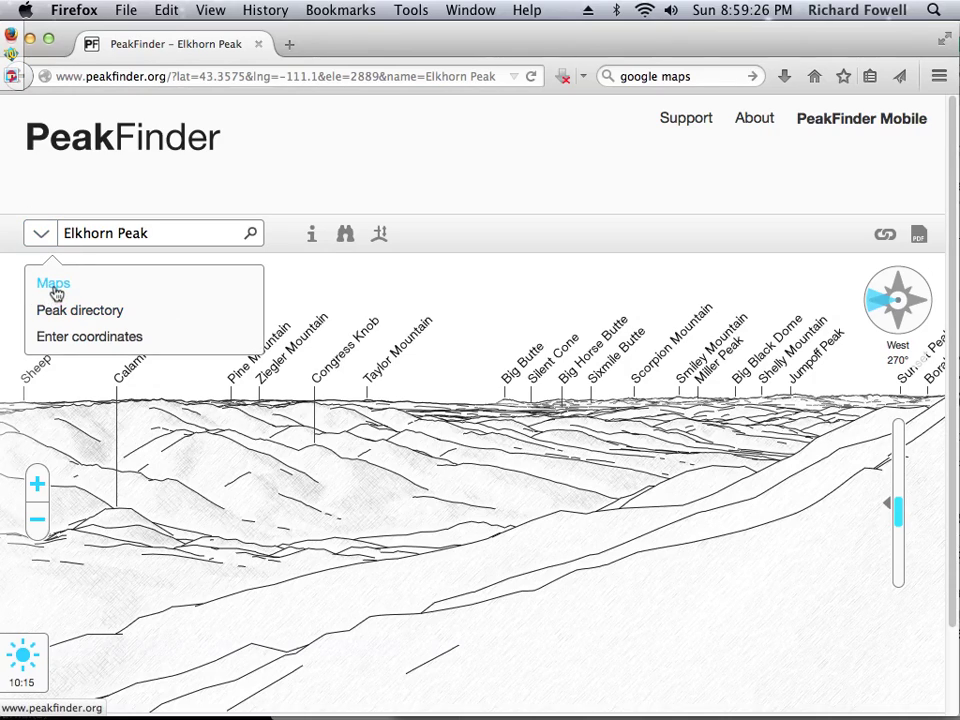
left_click(53, 285)
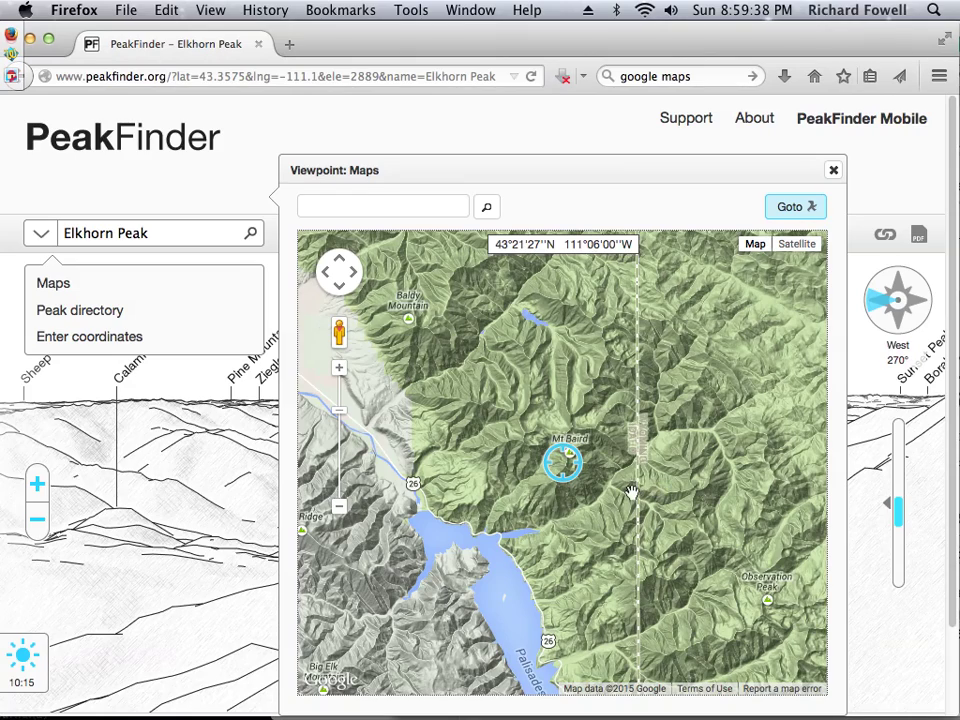
left_click(339, 508)
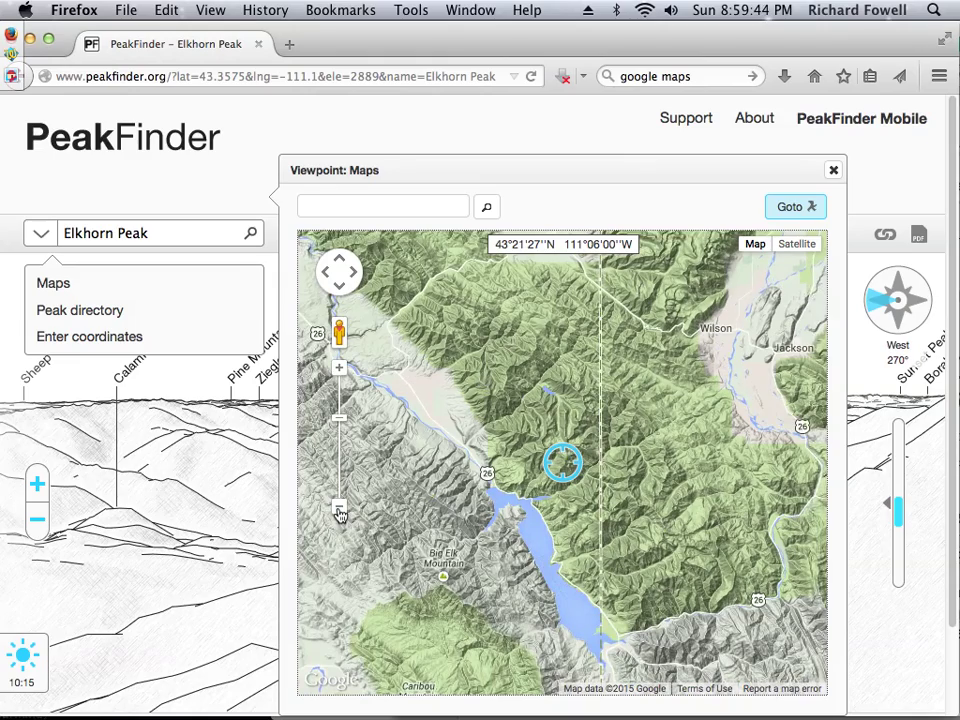
left_click(339, 507)
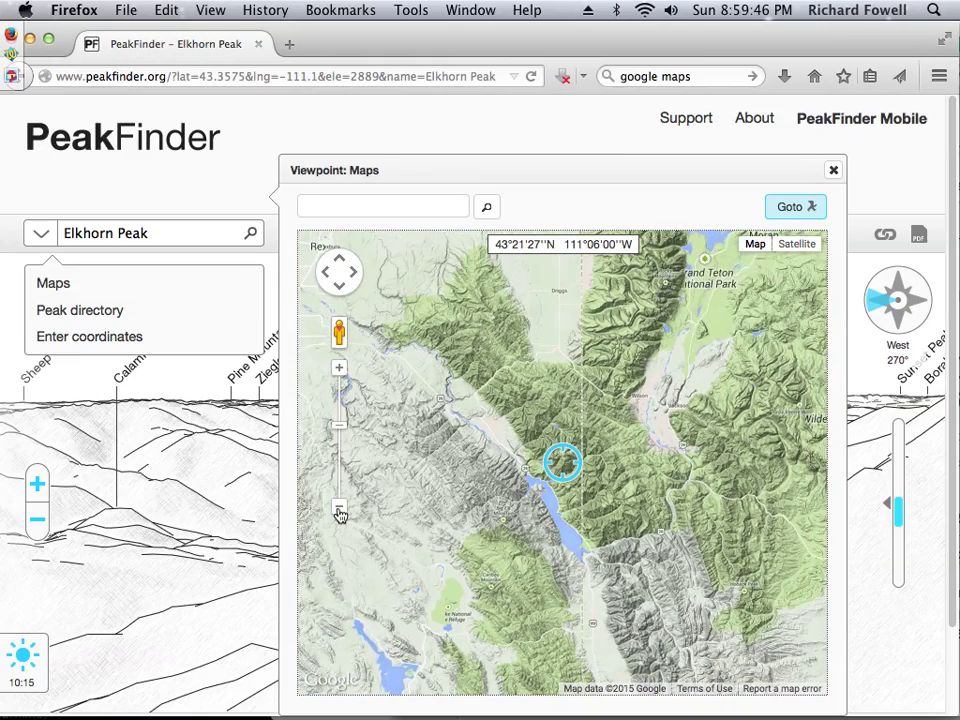
left_click(339, 508)
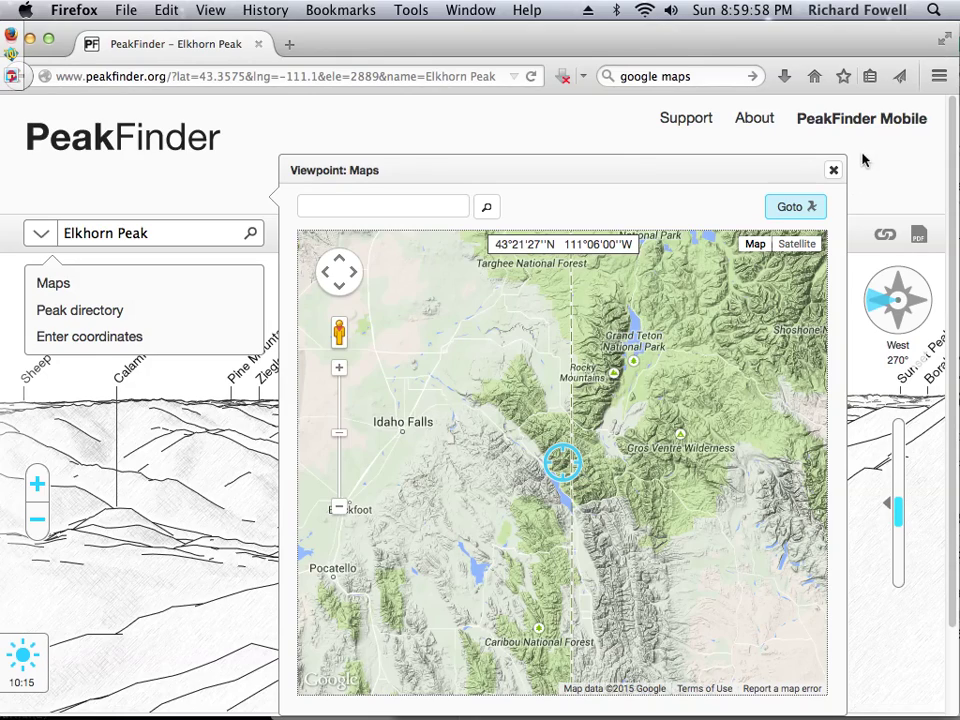
left_click(834, 172)
- Find Elkhorn Peak in the peak directory and go to the 2703 m / 8868 ft one in Idaho
left_click(176, 313)
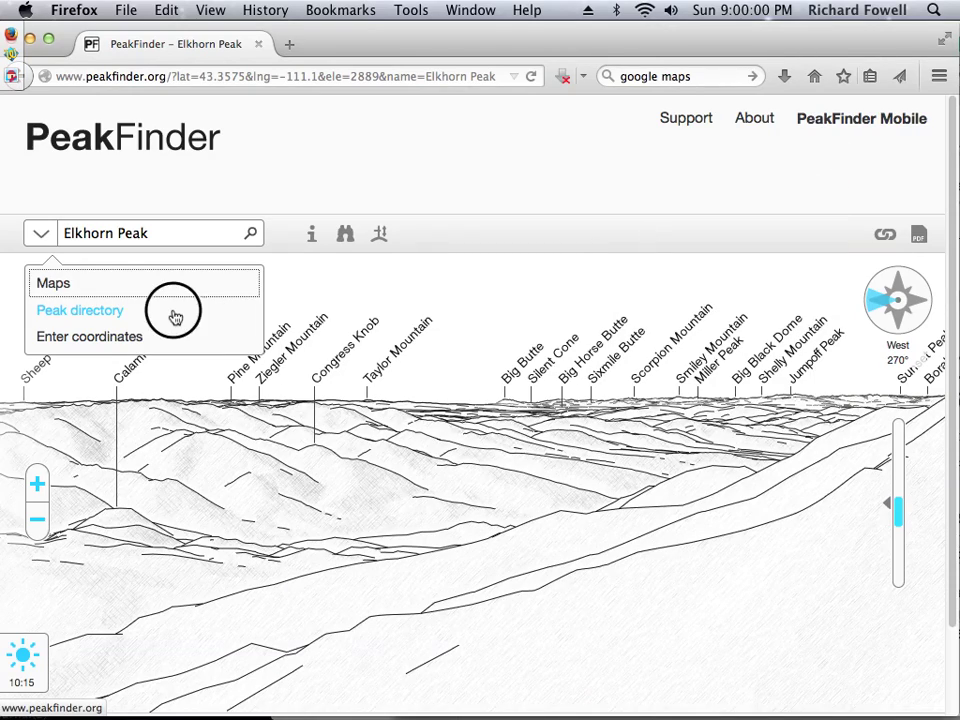
left_click(540, 383)
left_click(439, 340)
type("Elkhorn Peak")
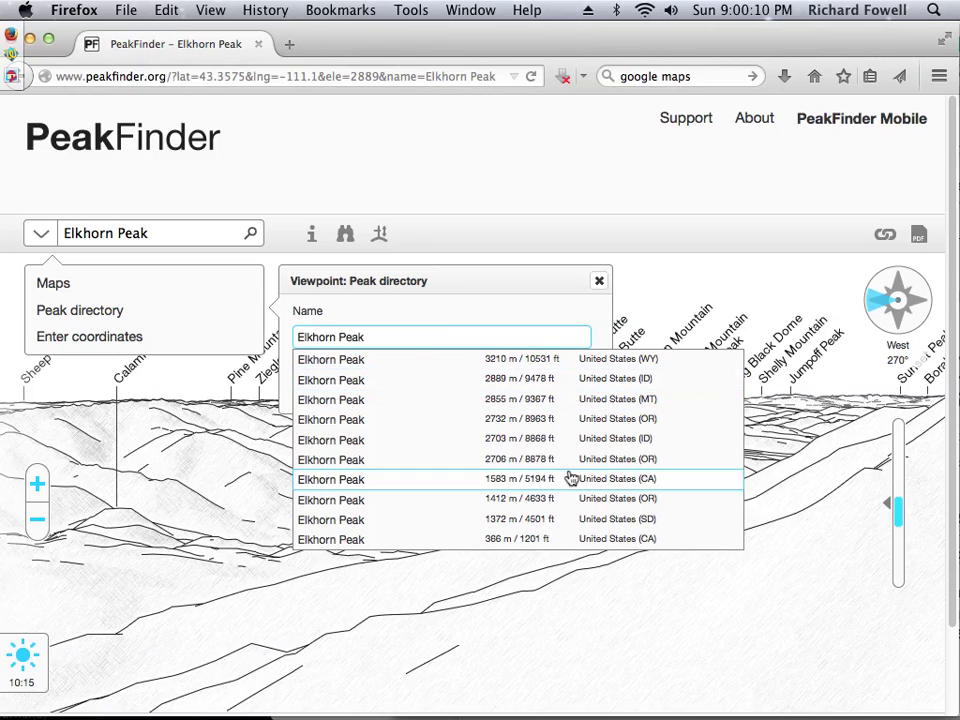
left_click(557, 443)
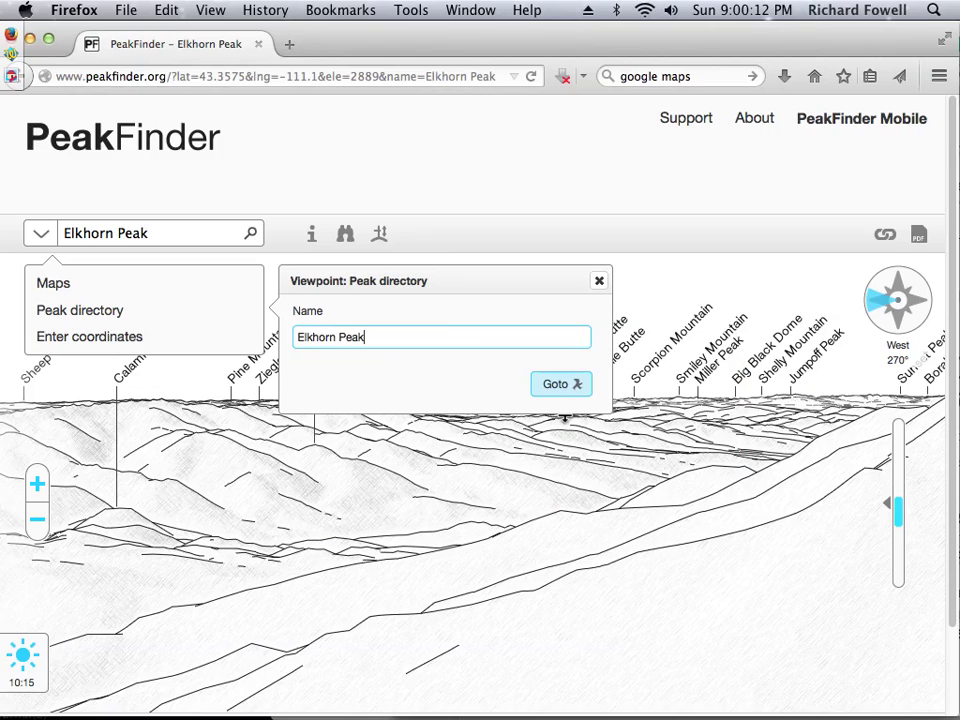
left_click(557, 385)
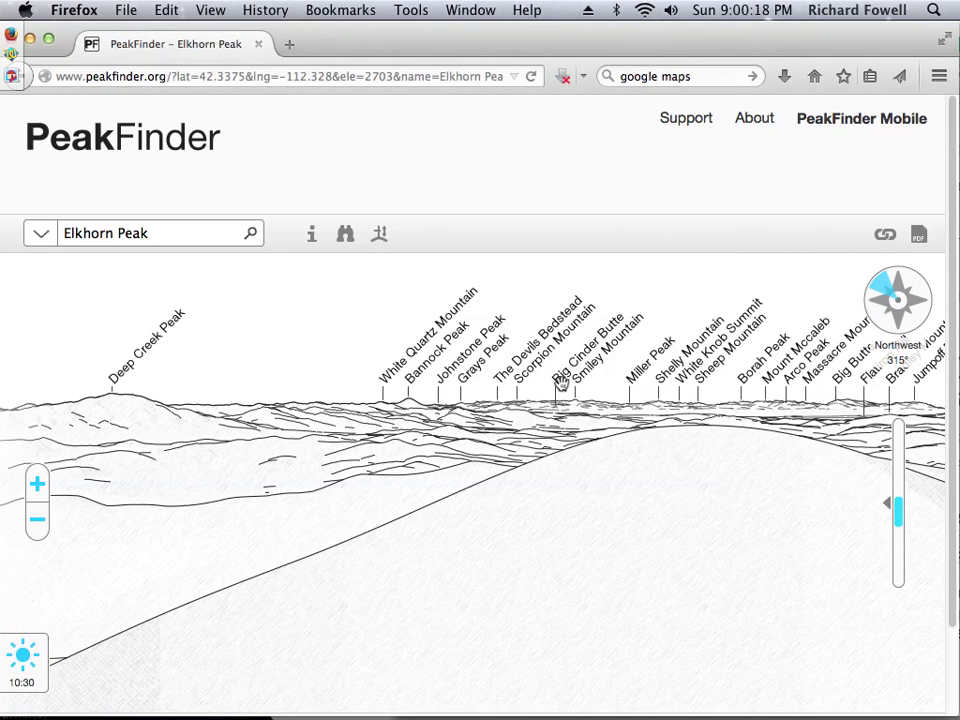
- Check on the zoomed-out viewpoint map where the 2703 m Elkhorn Peak lies relative to Pocatello, then close the map
left_click(42, 238)
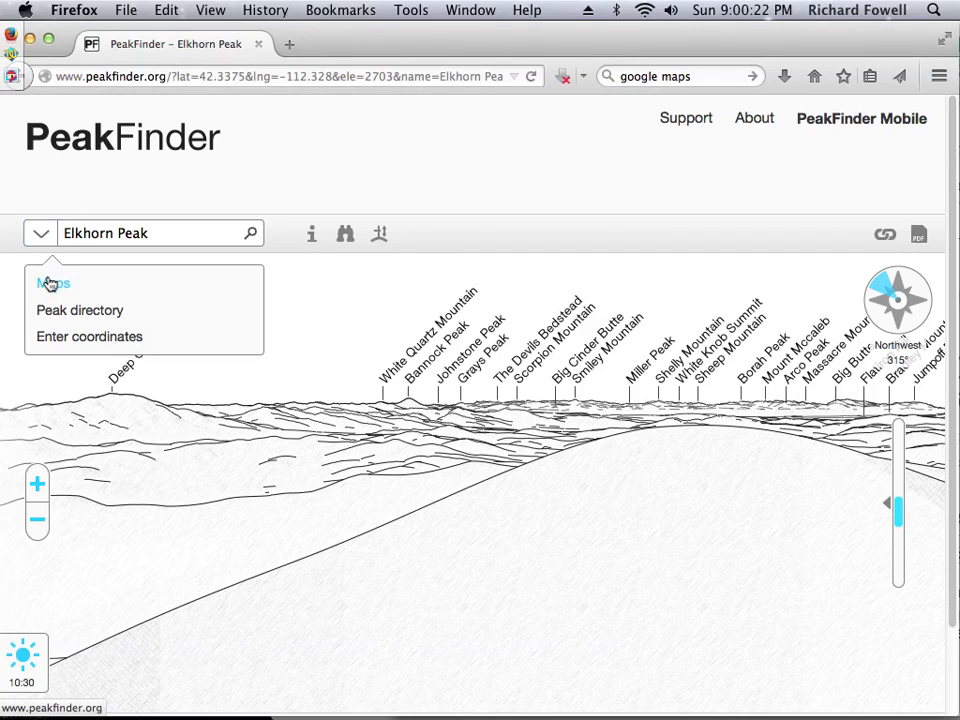
left_click(50, 284)
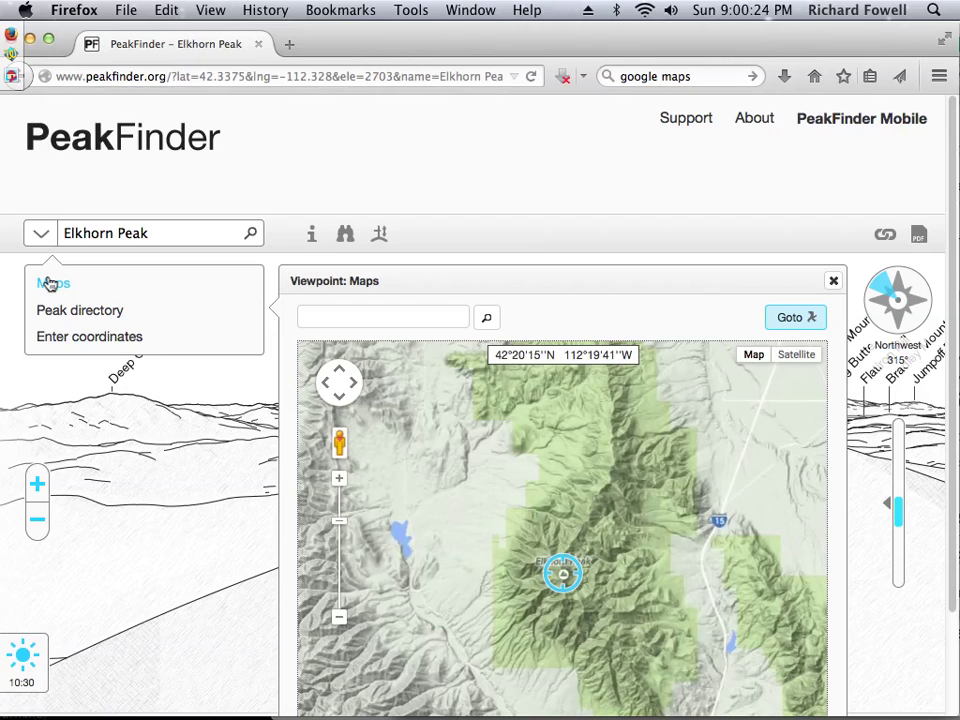
left_click(338, 618)
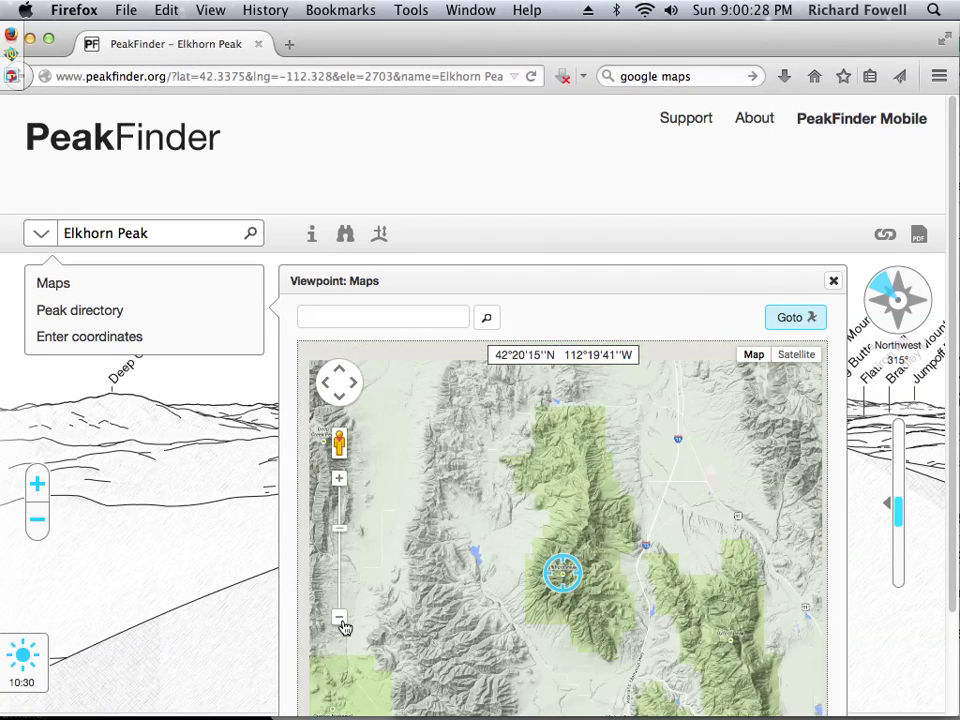
left_click(340, 619)
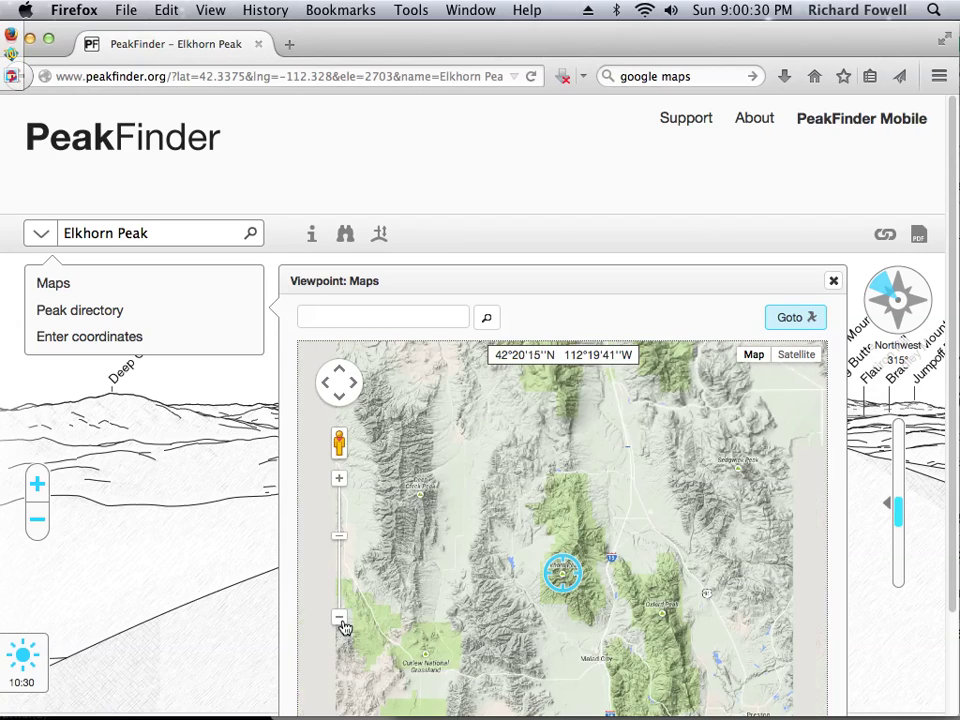
left_click(340, 618)
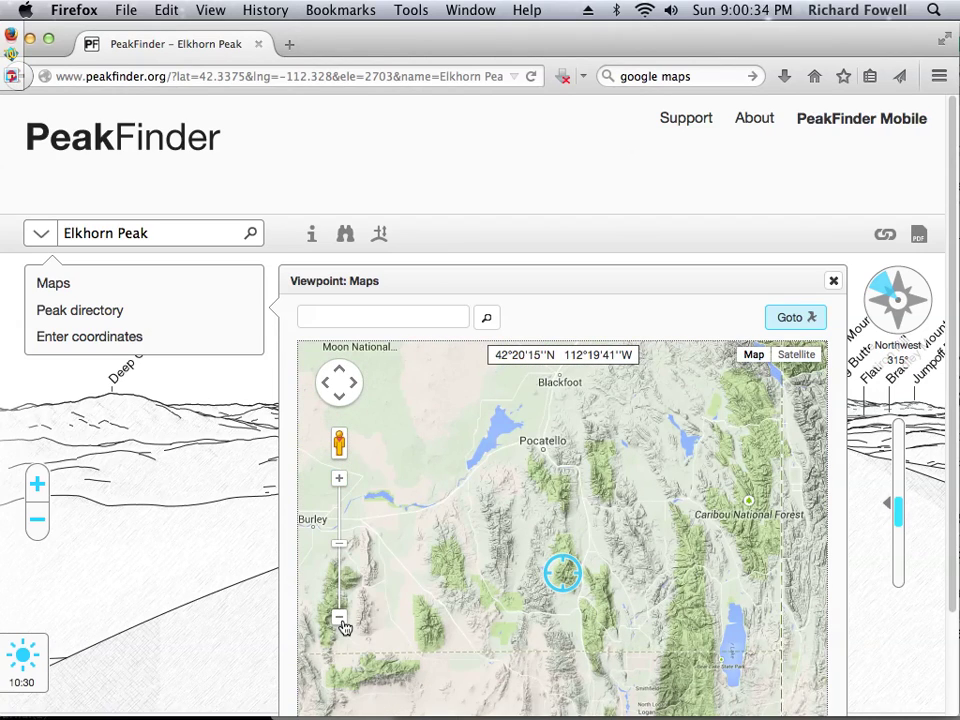
left_click(340, 619)
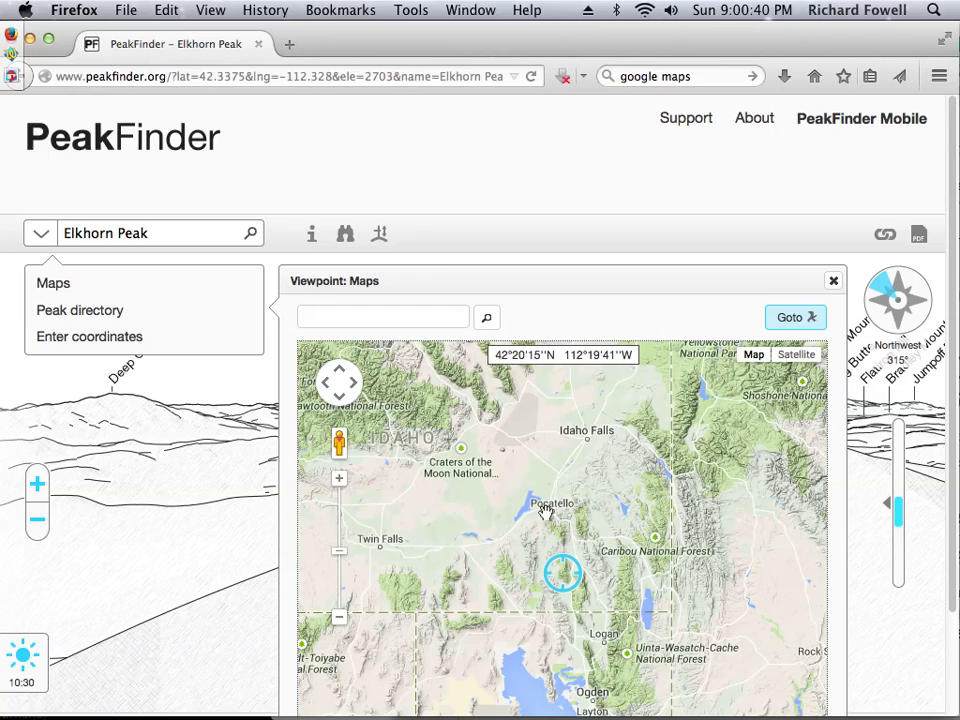
left_click(340, 481)
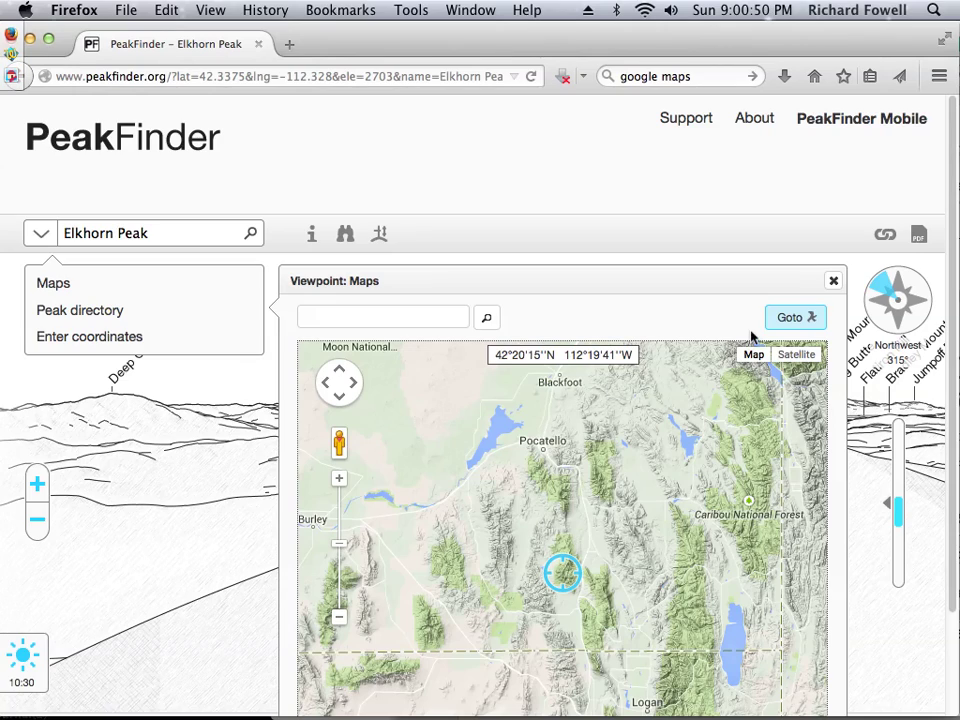
left_click(833, 283)
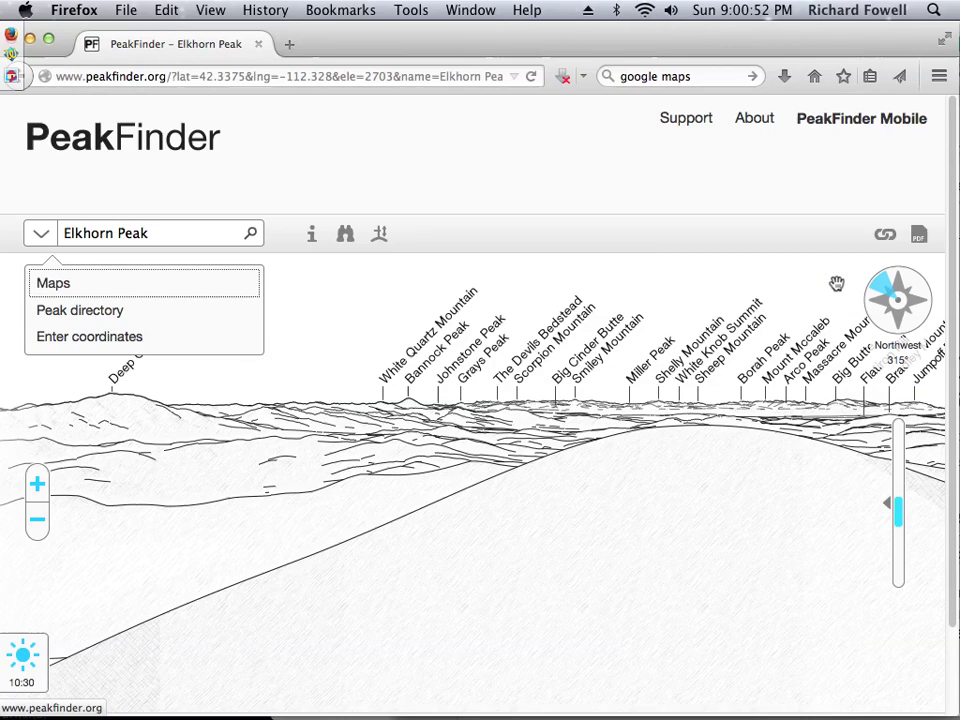
left_click(42, 236)
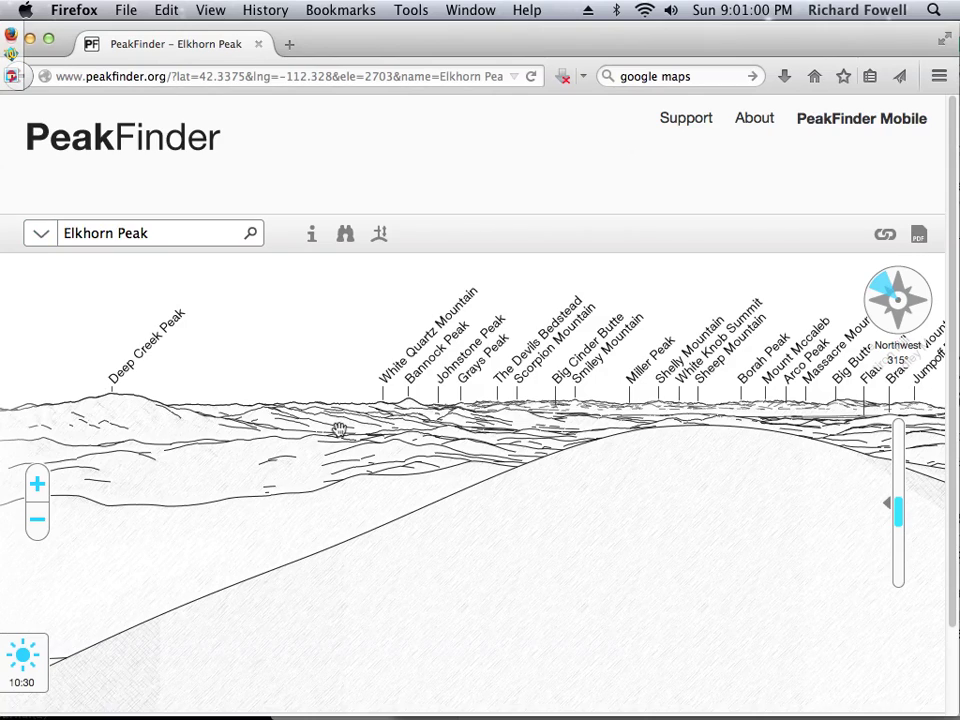
- Find Scout Mountain in the panorama toward the north, enlarge the view around it and show its details
left_click(602, 432)
left_click_drag(602, 432, 95, 454)
left_click_drag(721, 398, 371, 414)
left_click_drag(617, 443, 606, 452)
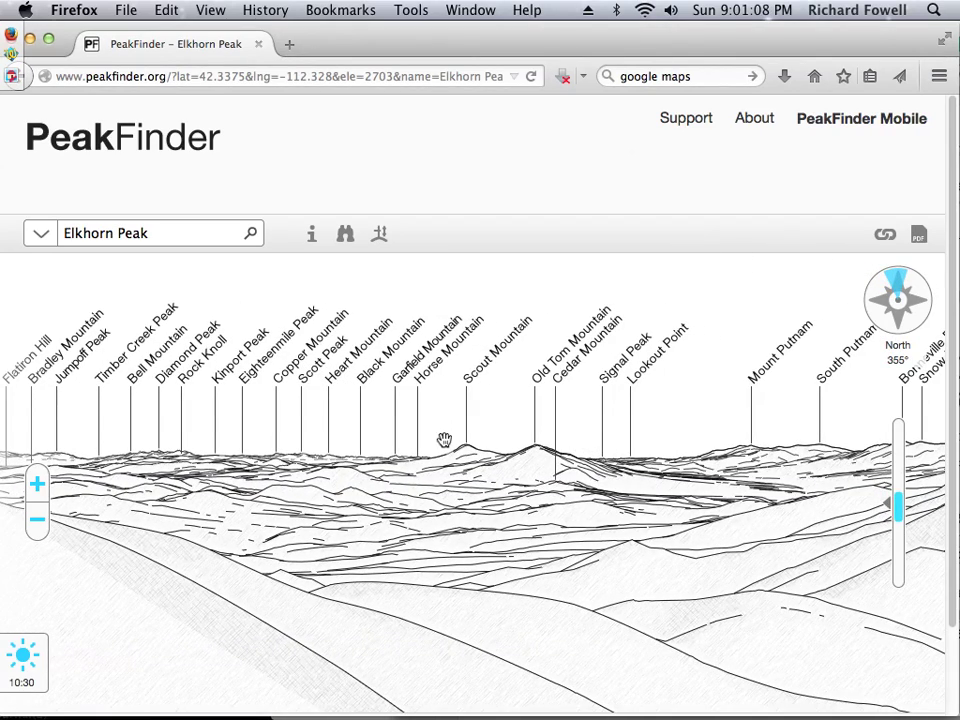
left_click(38, 486)
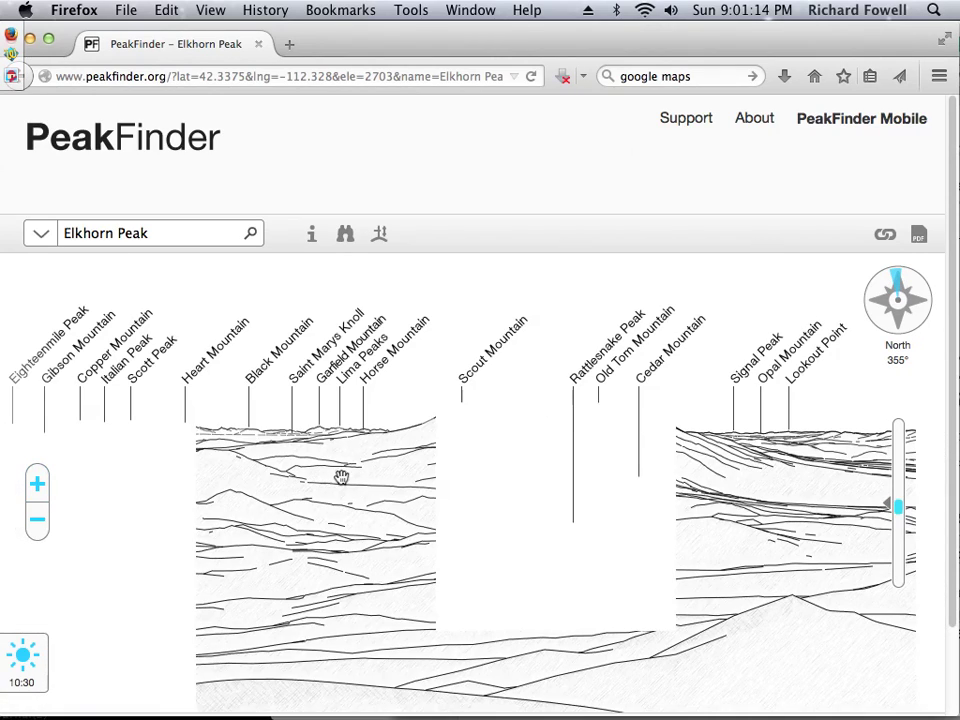
mouse_move(427, 461)
left_mouse_down()
mouse_move(439, 506)
mouse_move(454, 467)
mouse_move(451, 475)
left_mouse_up()
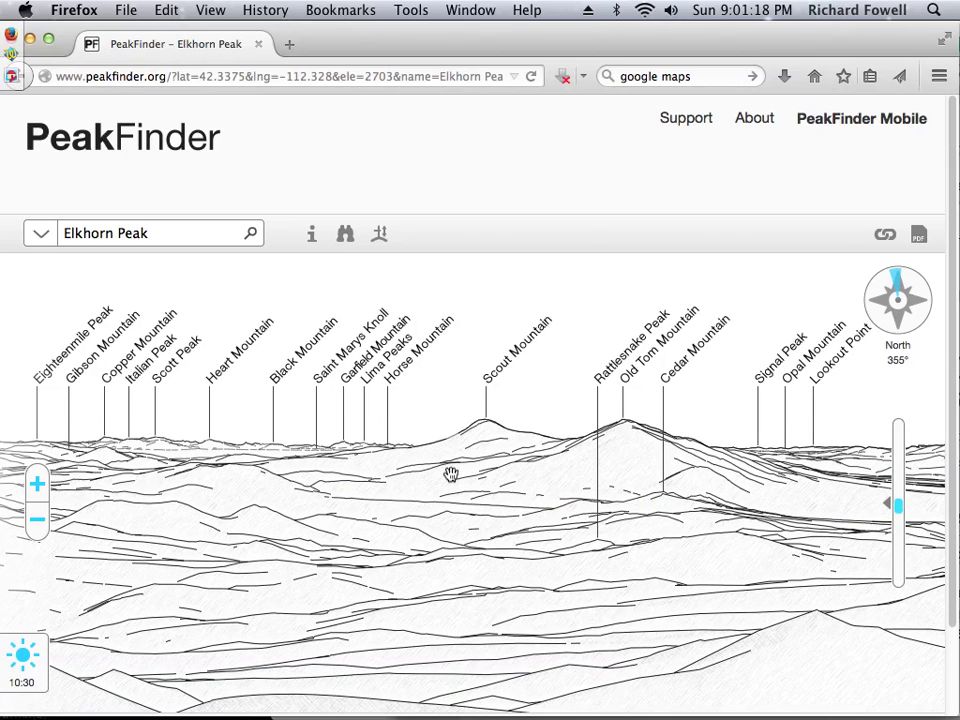
left_click(37, 487)
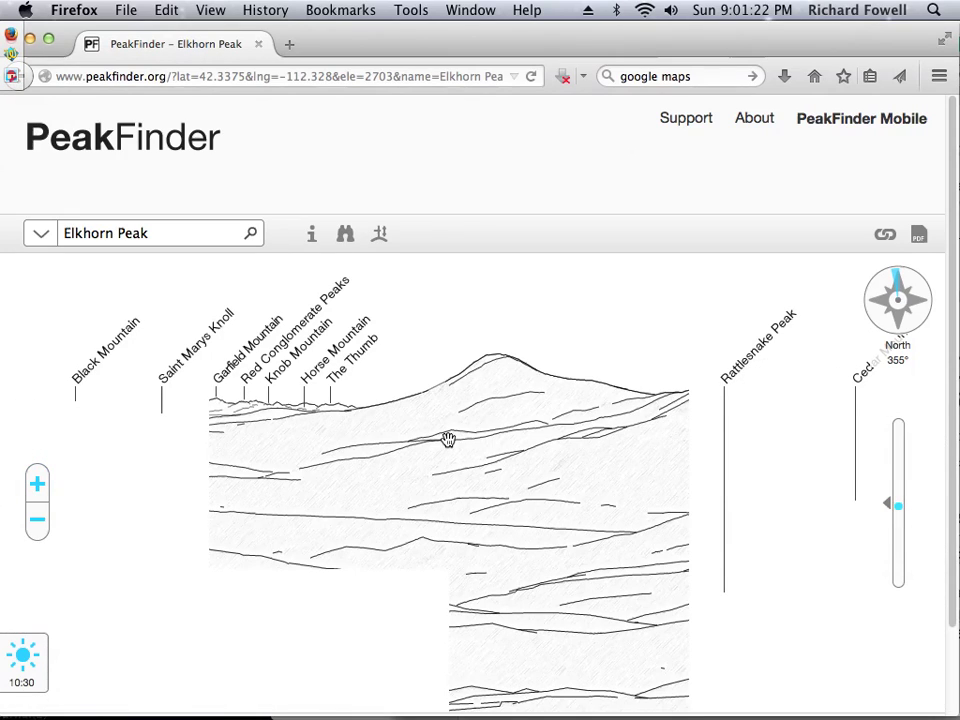
left_click_drag(492, 430, 493, 500)
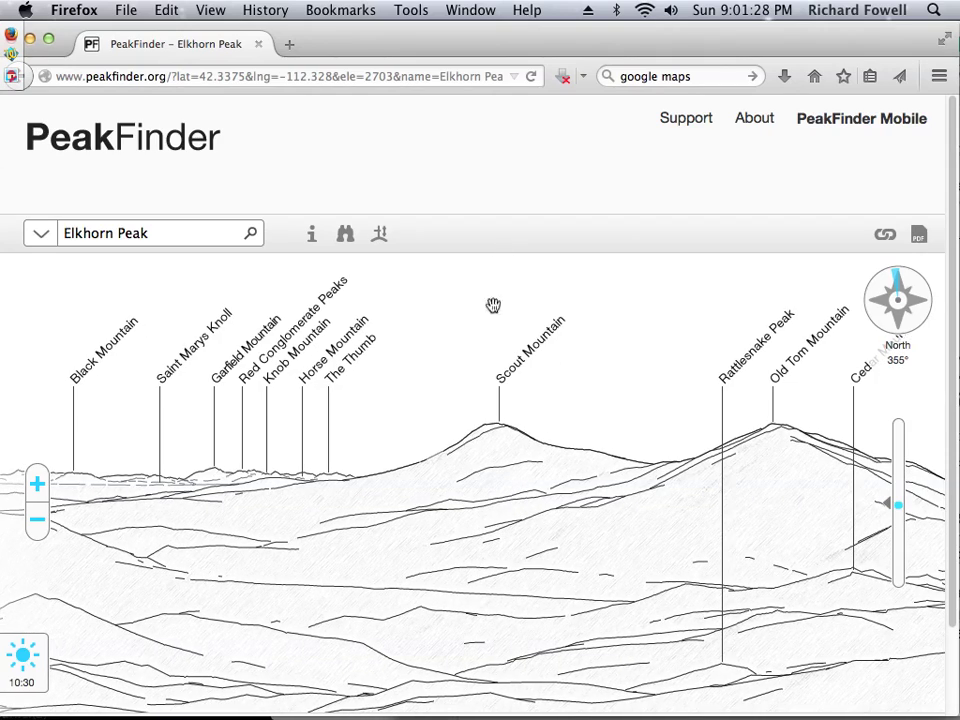
left_click(518, 370)
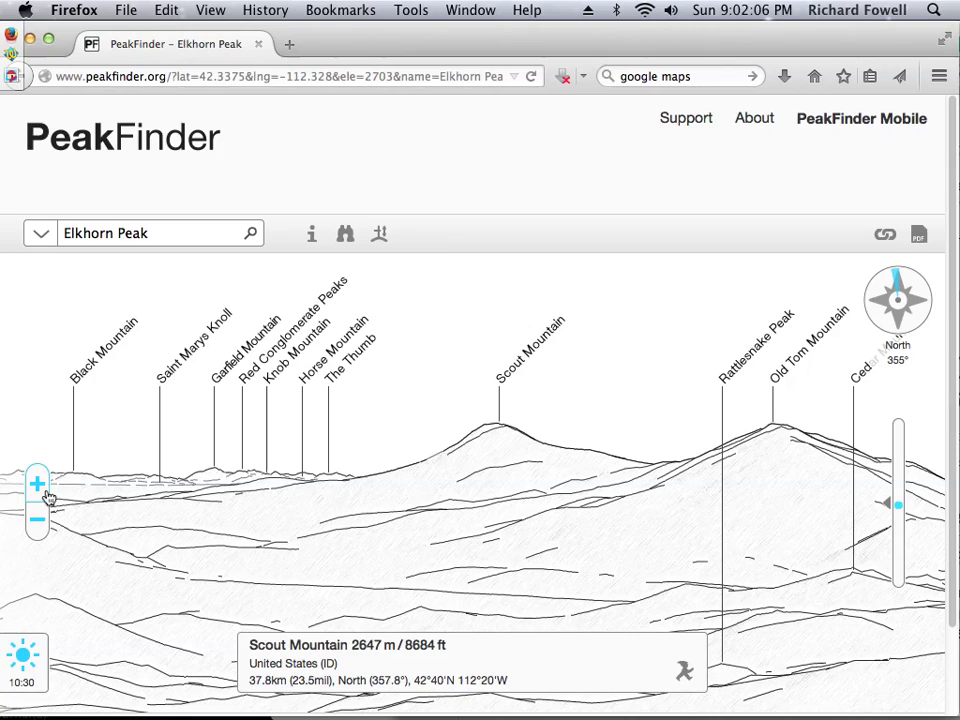
- View the page options for creating a PDF of the panorama, then close them without downloading
left_click_drag(600, 525, 206, 542)
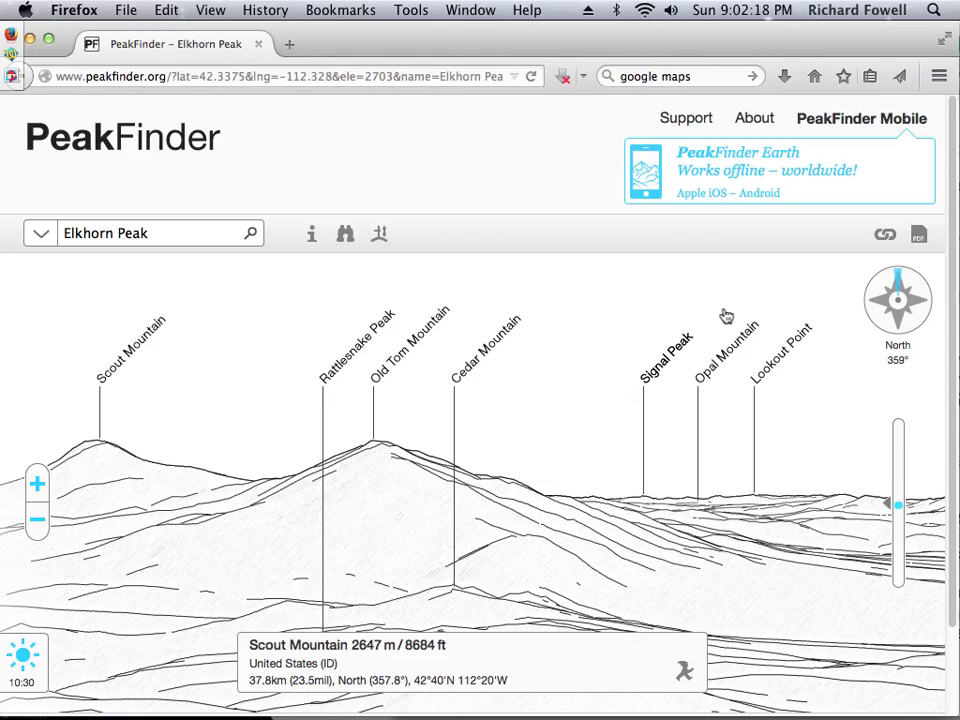
left_click(919, 238)
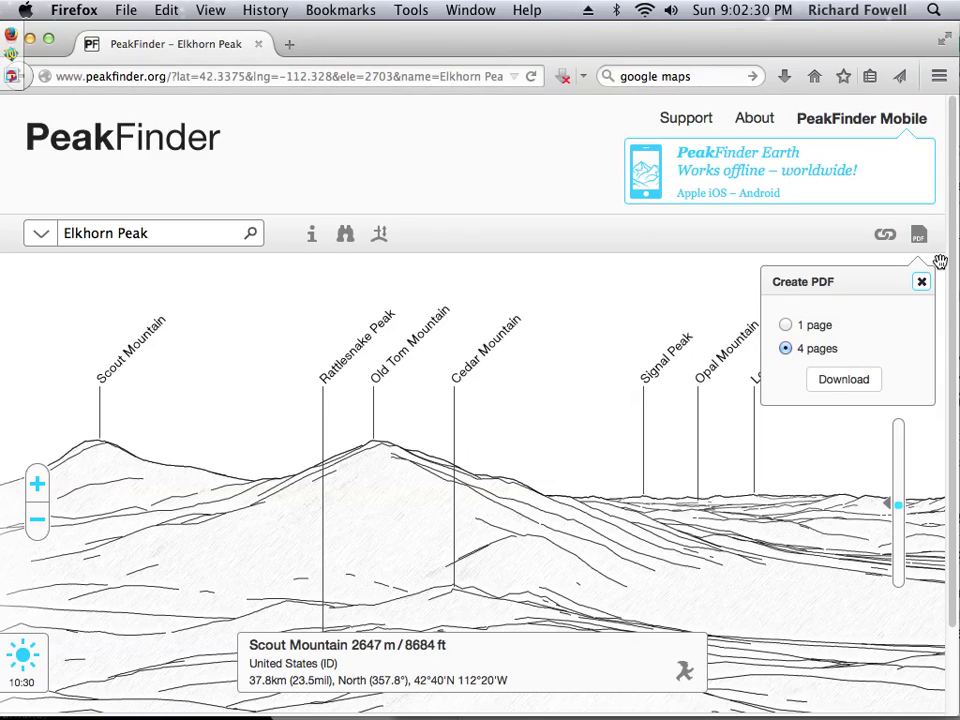
left_click(921, 284)
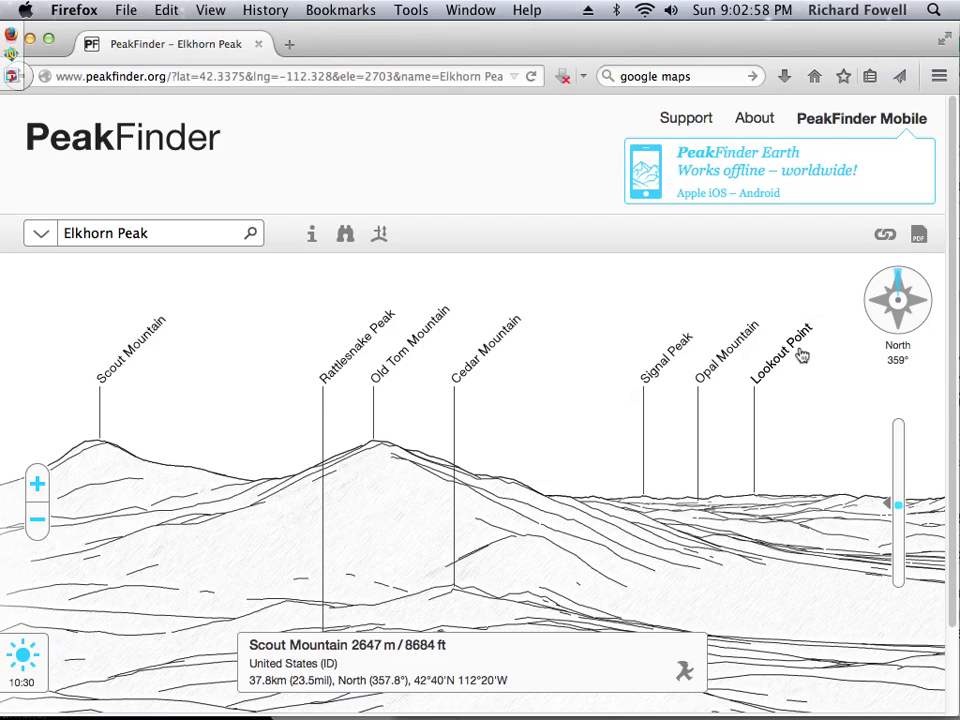
- Examine the labelled peaks along the enlarged skyline from Scout Mountain in the north round to the northwest
left_click_drag(824, 437, 888, 390)
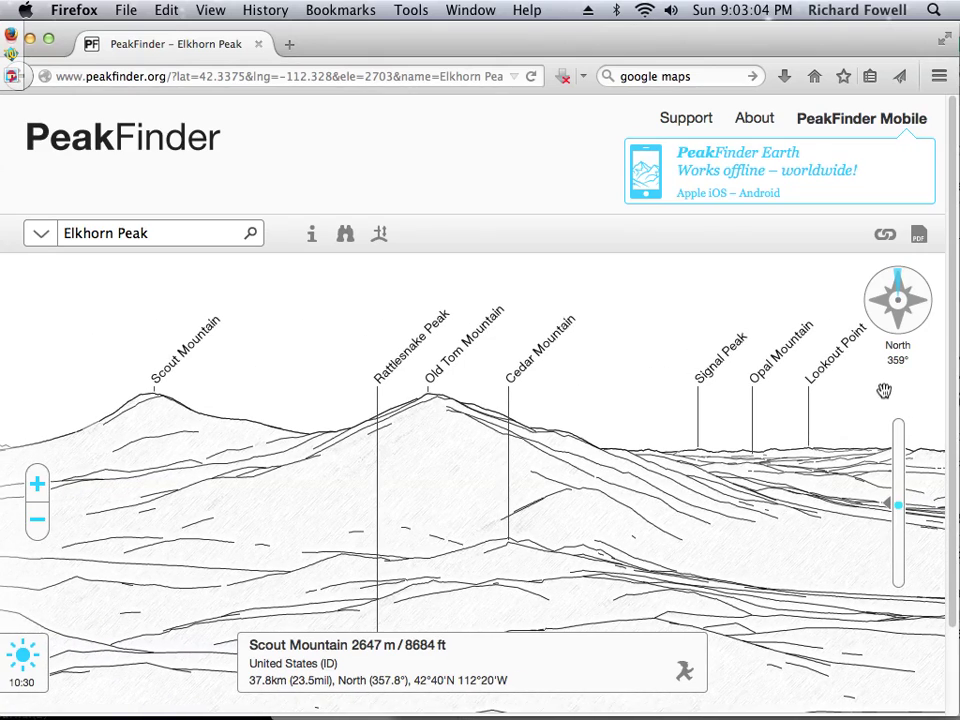
left_click_drag(681, 480, 709, 487)
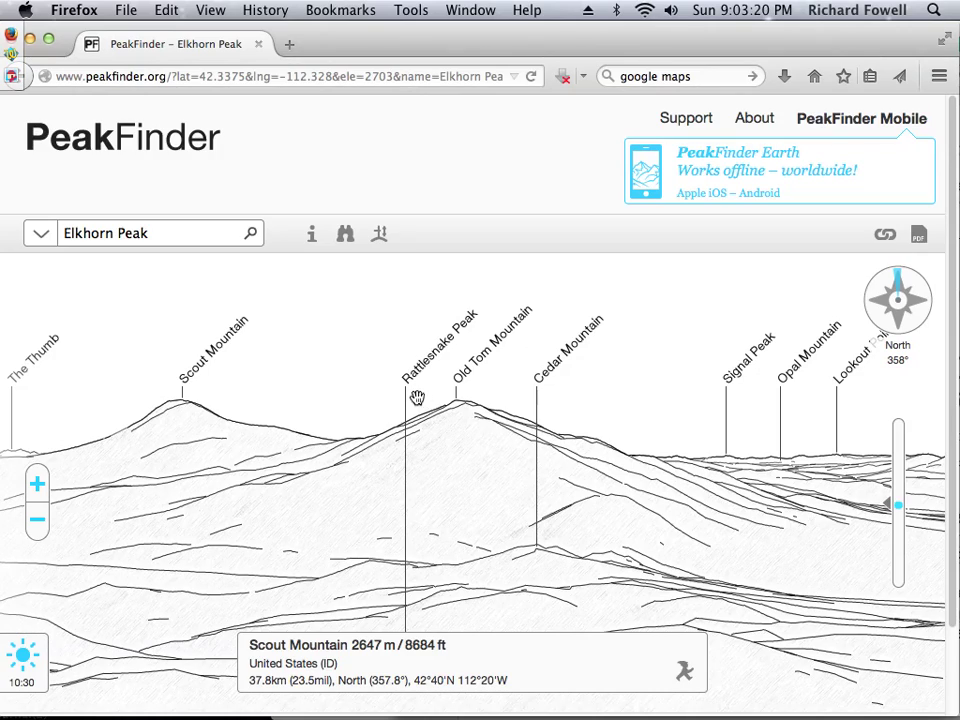
left_click_drag(360, 463, 507, 474)
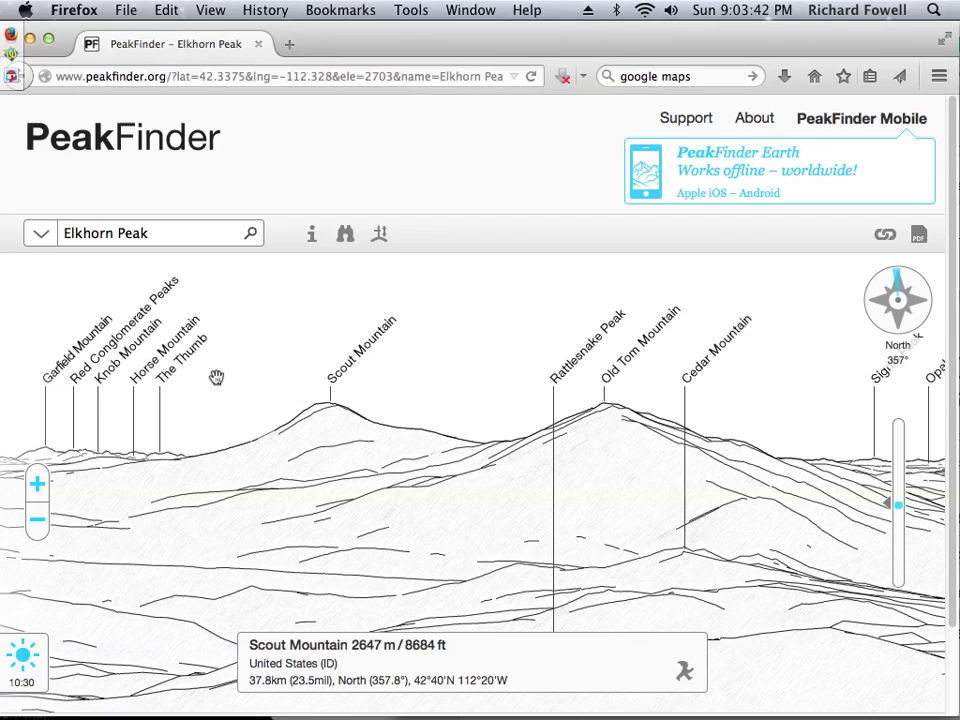
left_click_drag(26, 390, 724, 422)
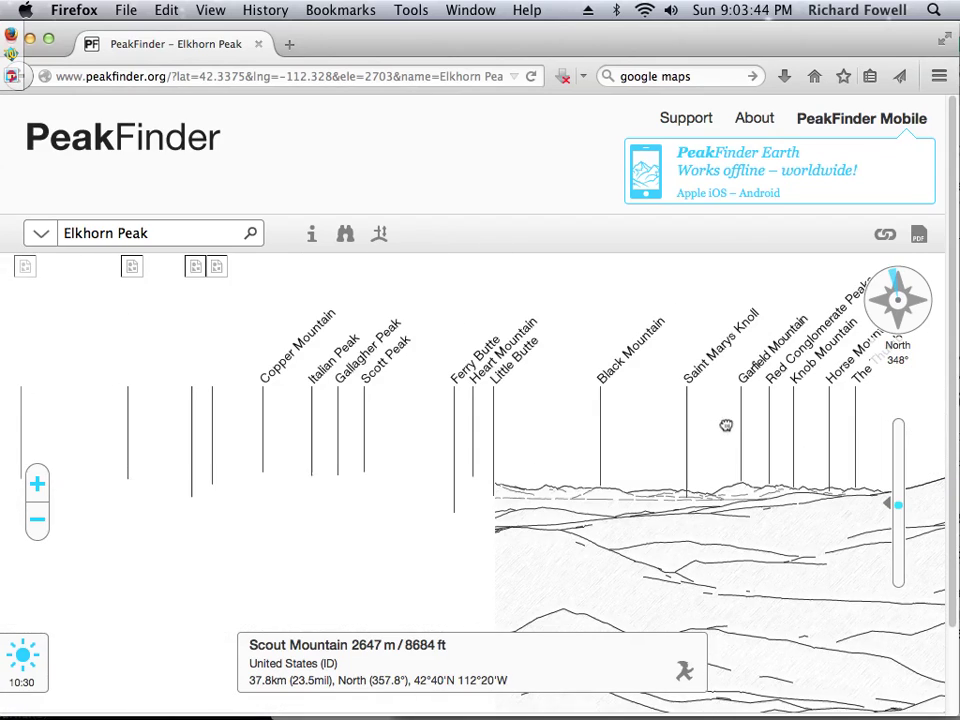
left_click_drag(96, 414, 626, 424)
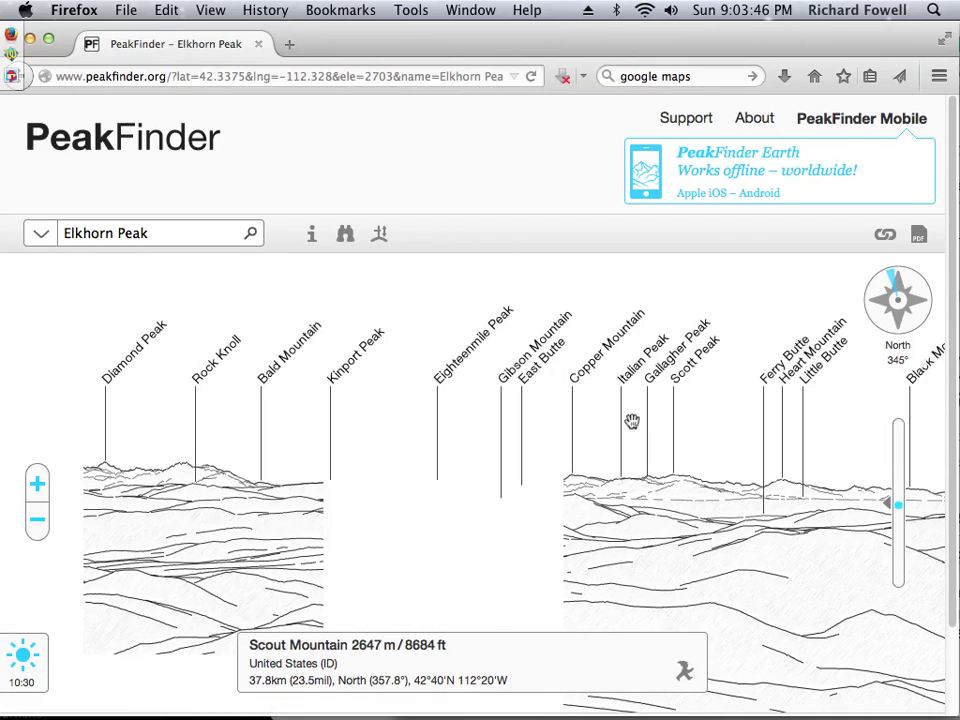
left_click_drag(66, 410, 679, 421)
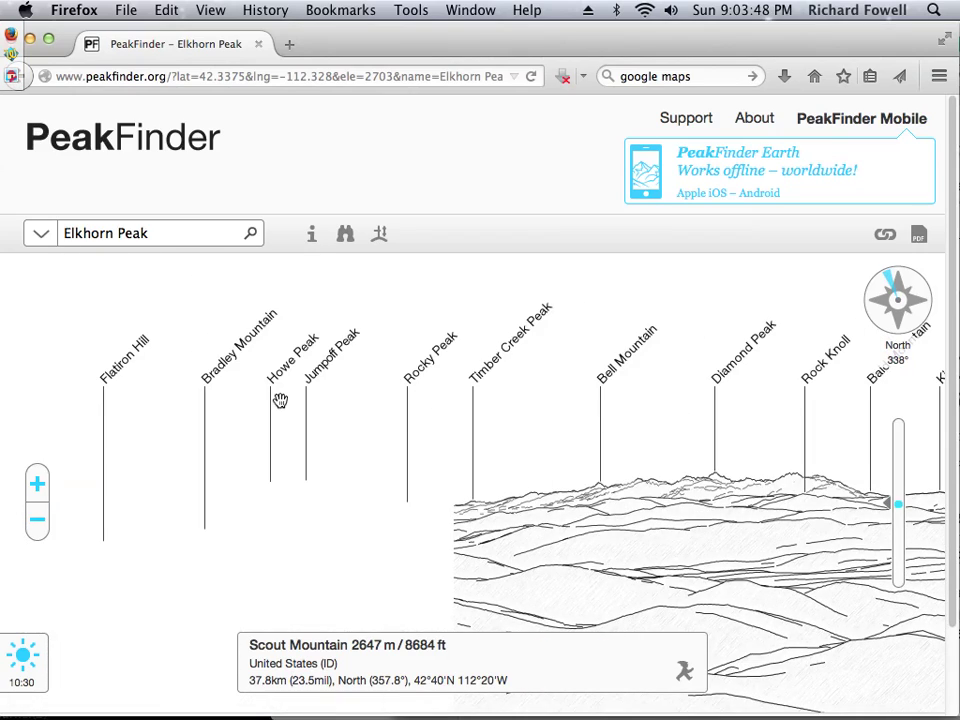
left_click_drag(191, 377, 660, 360)
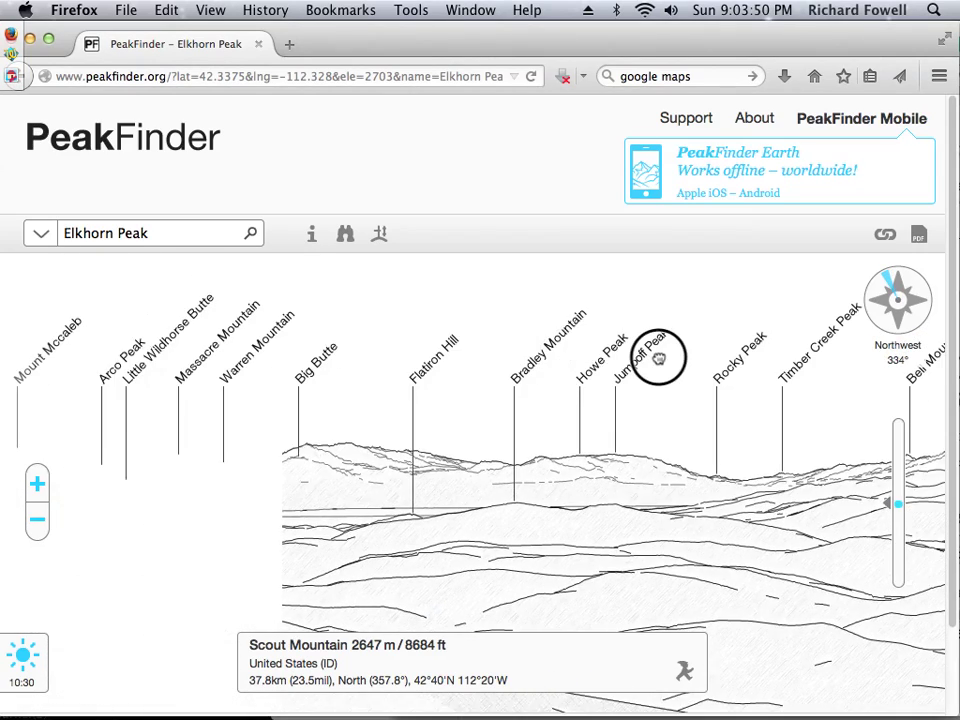
left_click_drag(250, 370, 574, 376)
left_click_drag(230, 357, 615, 347)
left_click_drag(310, 345, 652, 347)
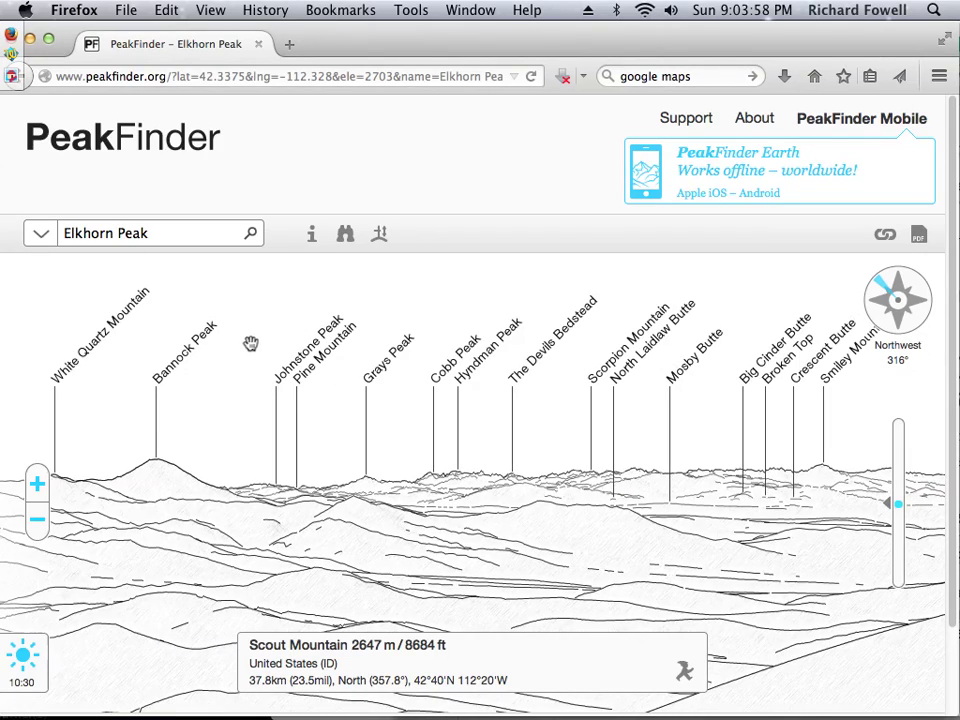
left_click_drag(246, 345, 598, 342)
left_click_drag(463, 381, 658, 396)
left_click_drag(289, 376, 593, 390)
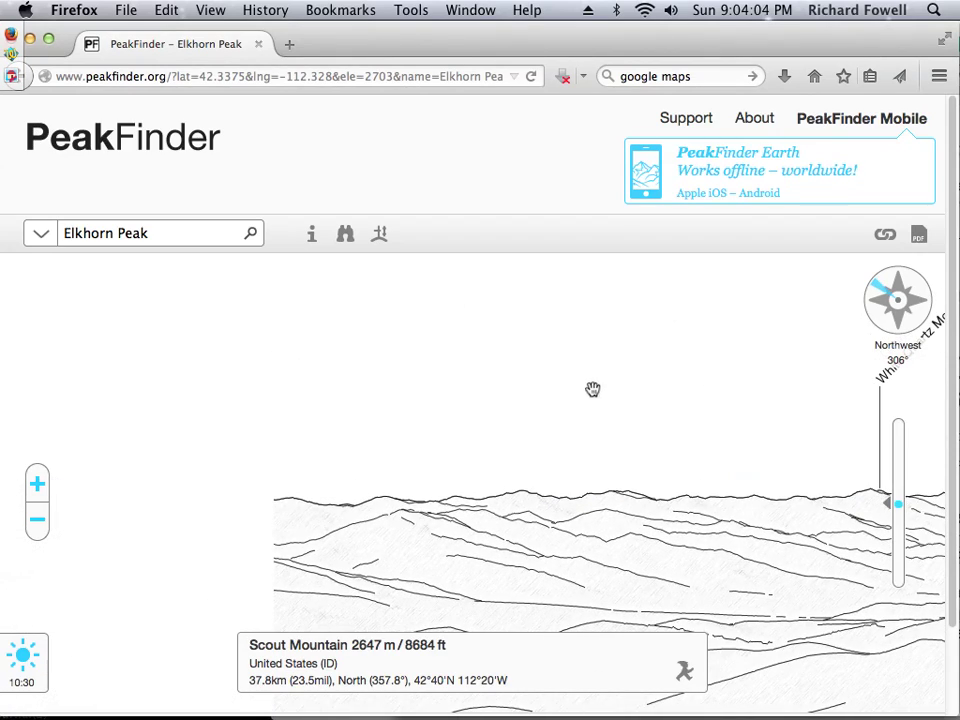
- Look west in a wider panorama and show the details of Mount Harrison, Cache Peak and Black Pine Peak in turn
left_click(42, 530)
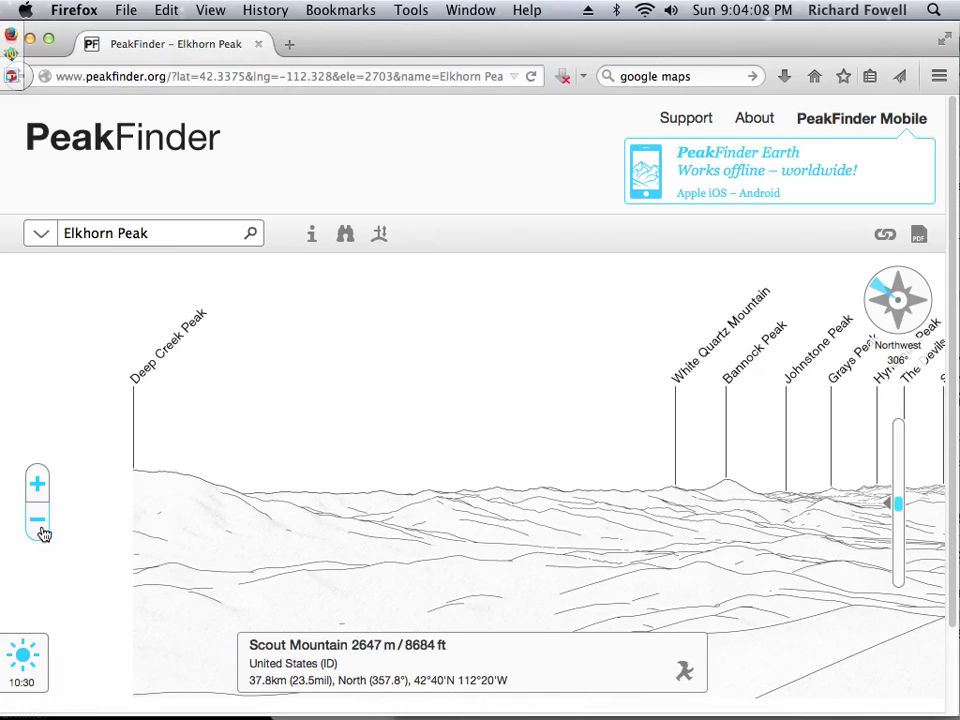
left_click(42, 528)
left_click(41, 528)
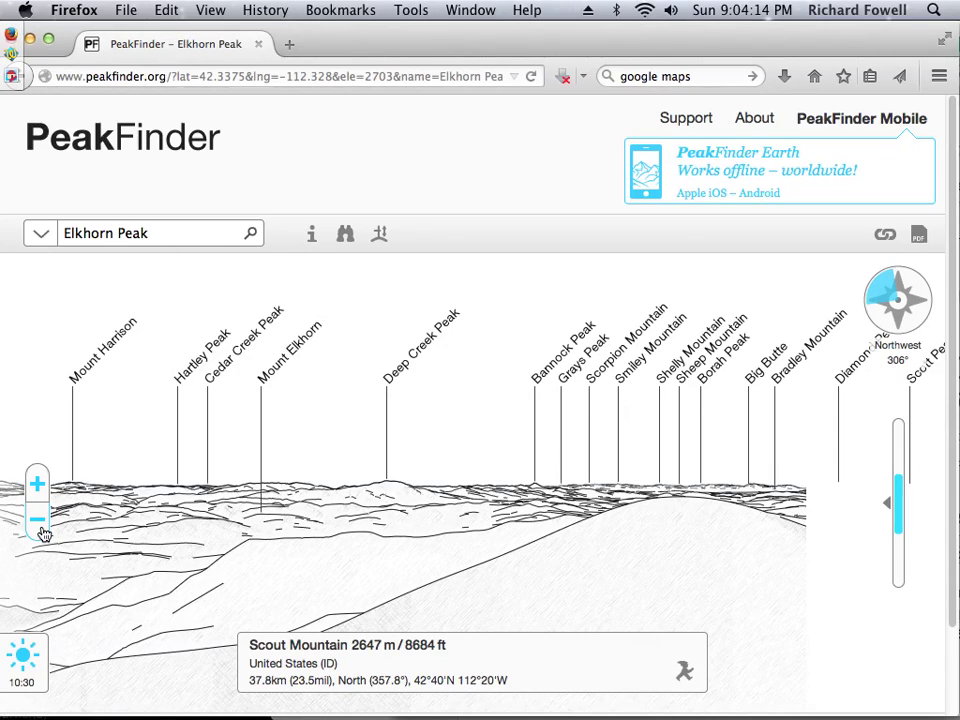
left_click(40, 528)
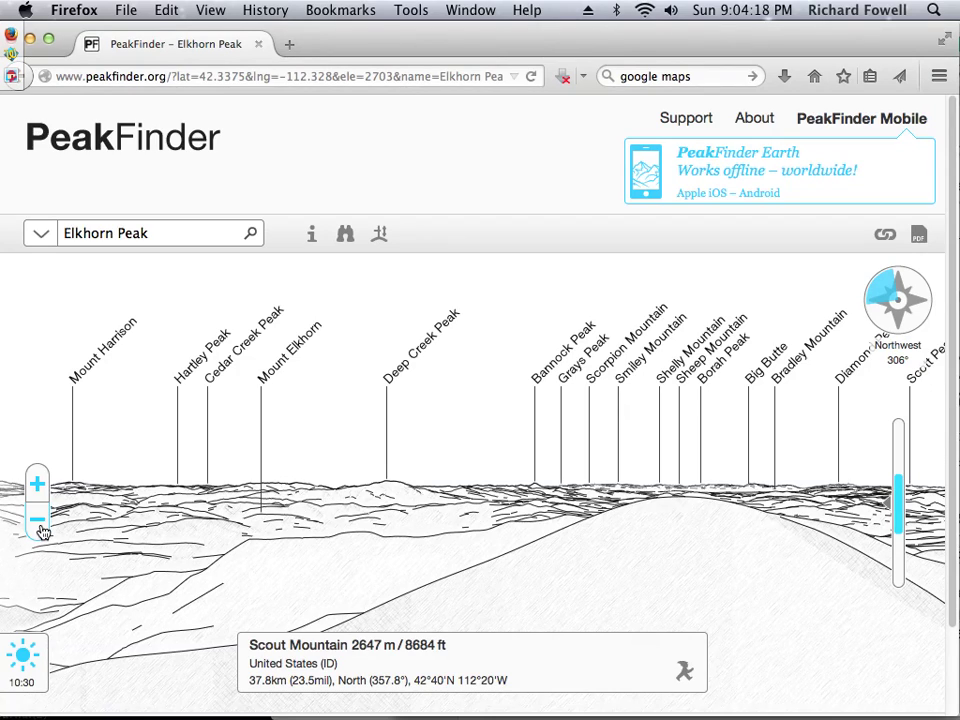
left_click_drag(116, 441, 624, 437)
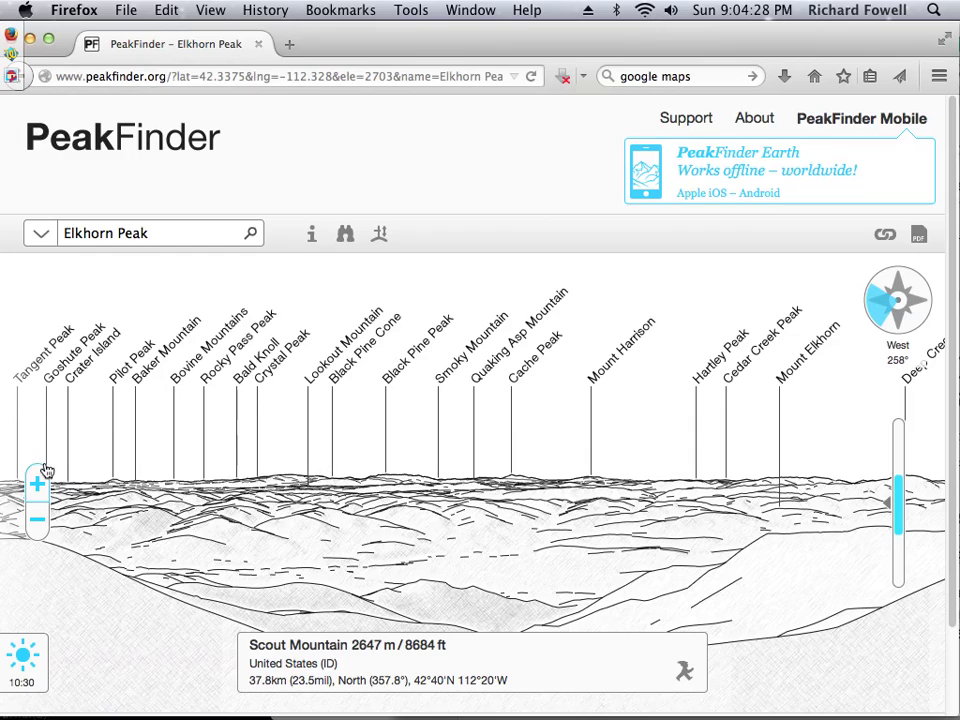
left_click(597, 383)
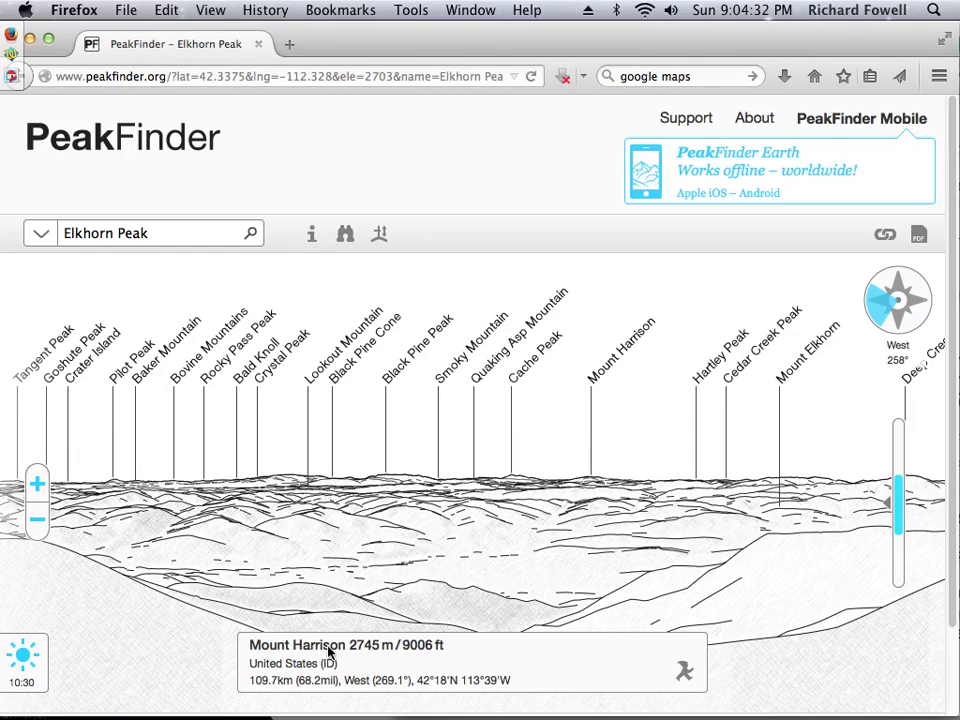
left_click(519, 383)
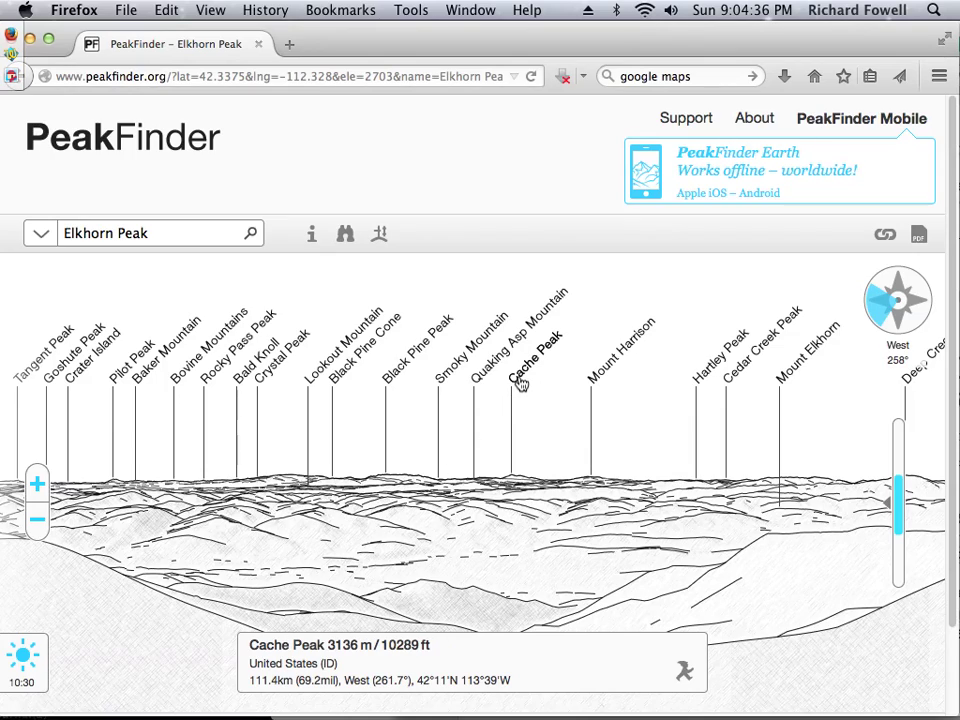
left_click(402, 368)
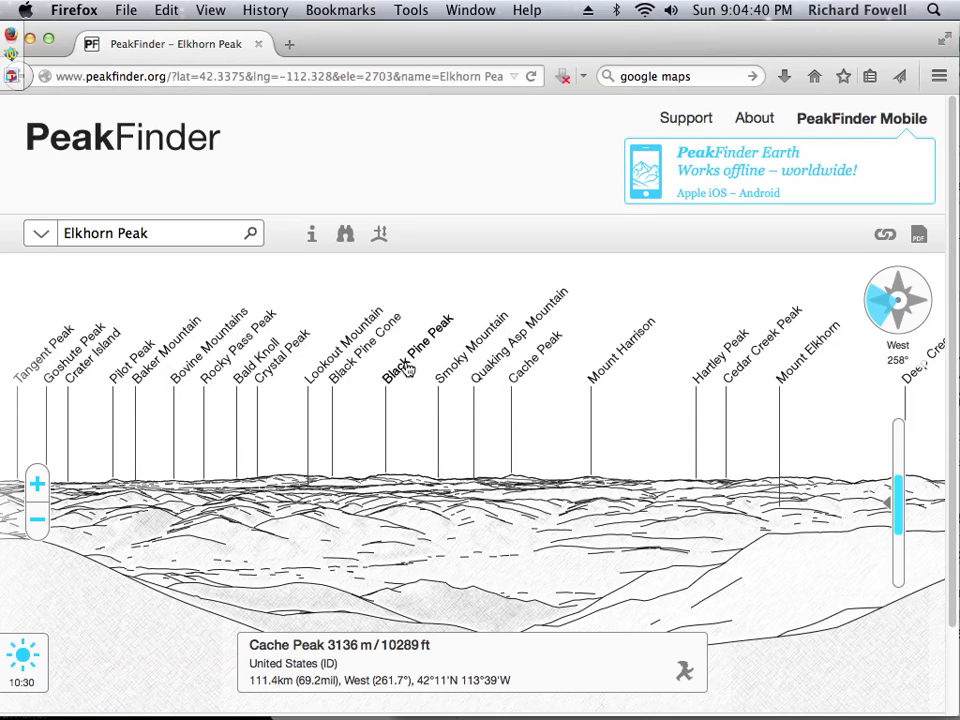
left_click(407, 369)
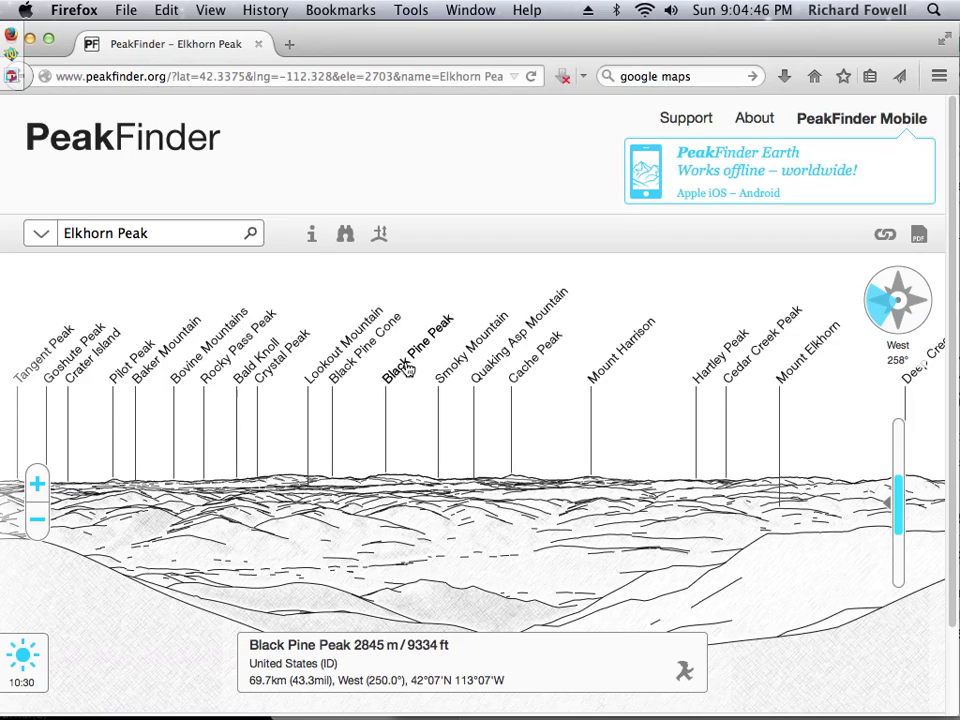
- Enlarge the western skyline and examine it from Black Pine Peak past Cache Peak to Mount Harrison
left_click(40, 486)
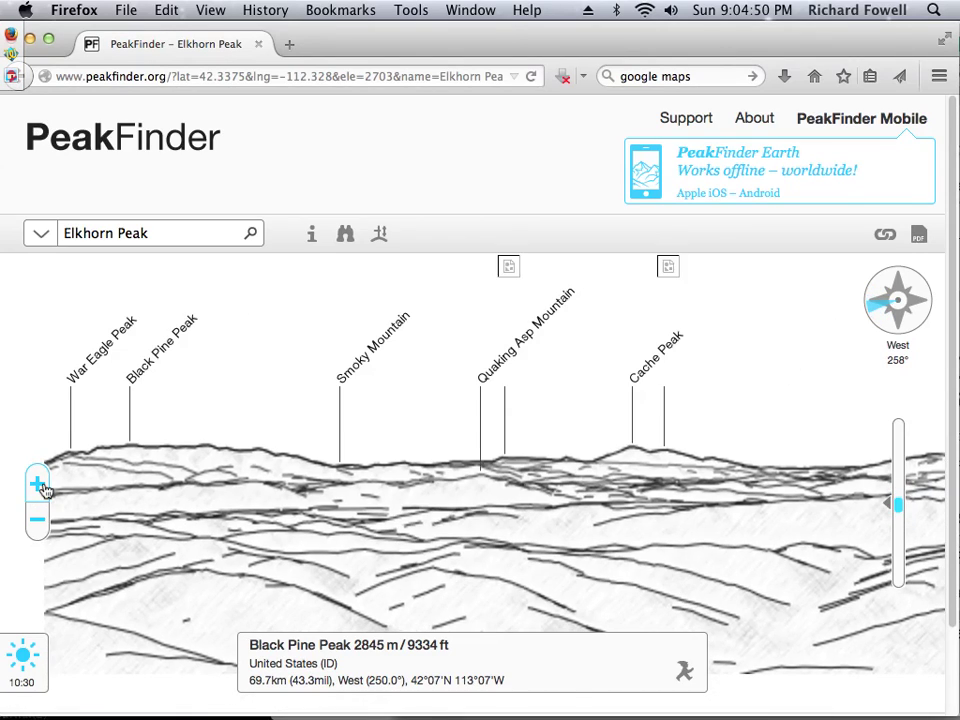
left_click(40, 486)
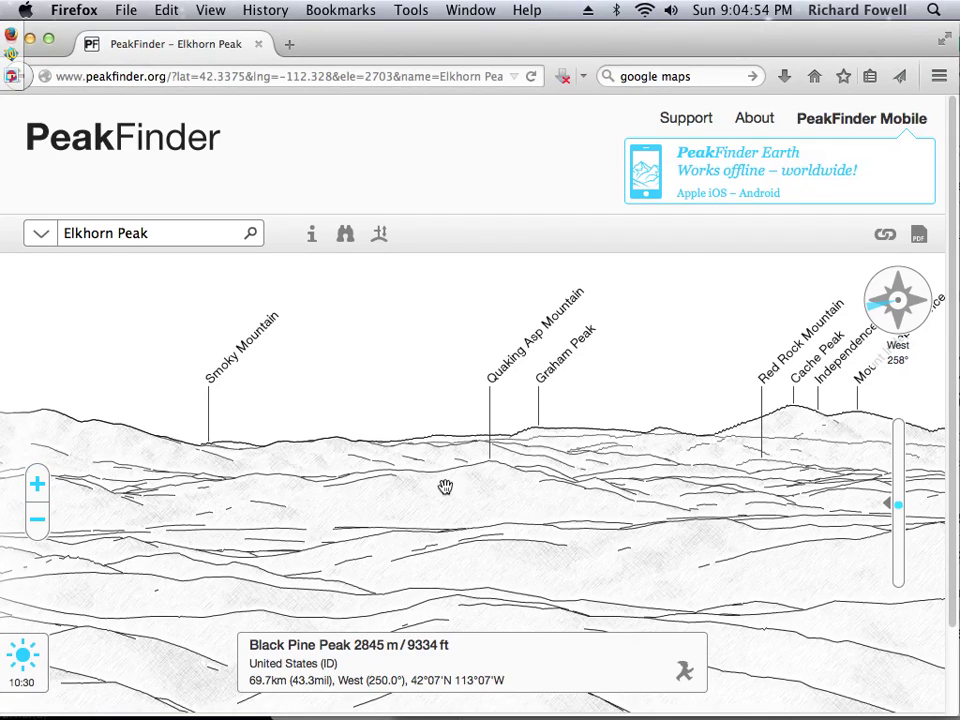
left_click_drag(649, 484, 364, 551)
left_click_drag(471, 529, 90, 527)
left_click_drag(553, 542, 318, 541)
left_click_drag(431, 531, 341, 526)
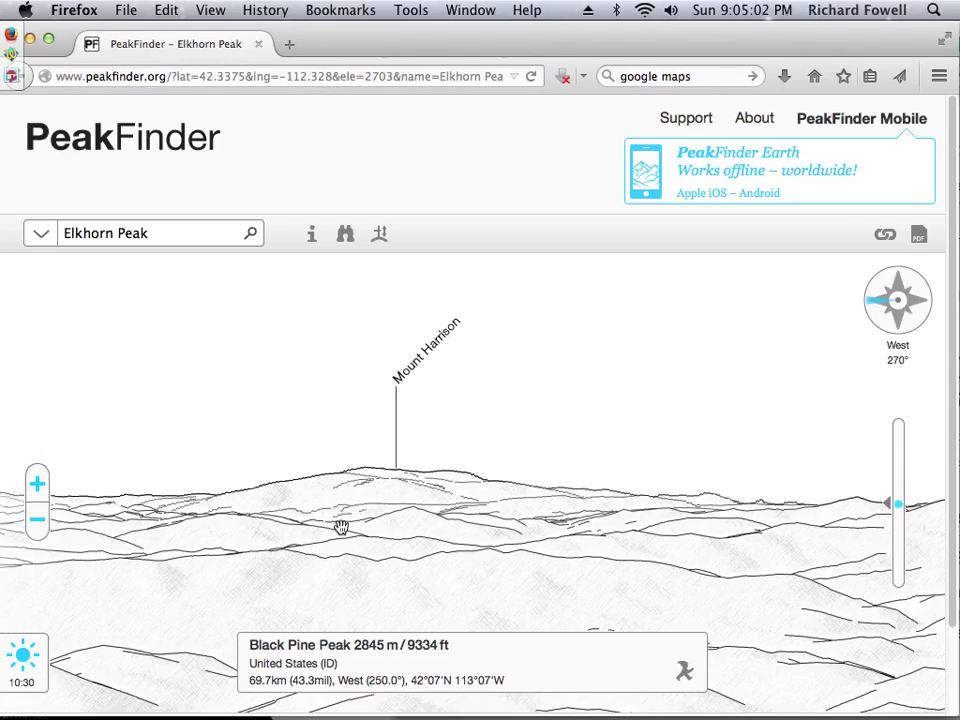
- Look south in a wider panorama and show the details of Mount Nebo, Willard Peak and Box Elder Peak in turn
left_click(42, 532)
left_click(42, 532)
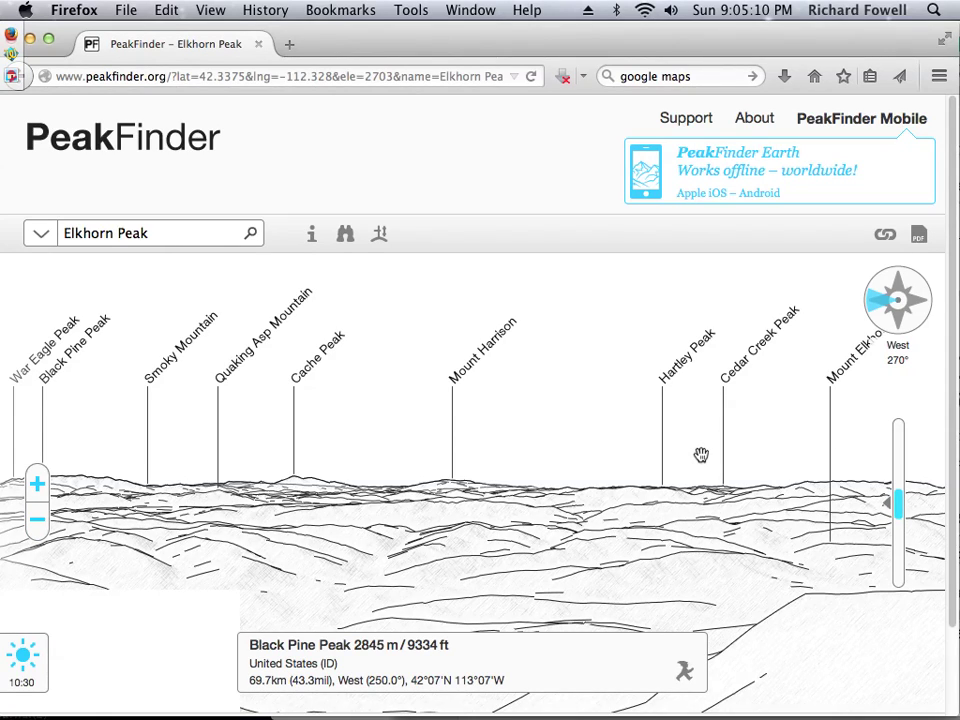
left_click_drag(448, 472, 814, 461)
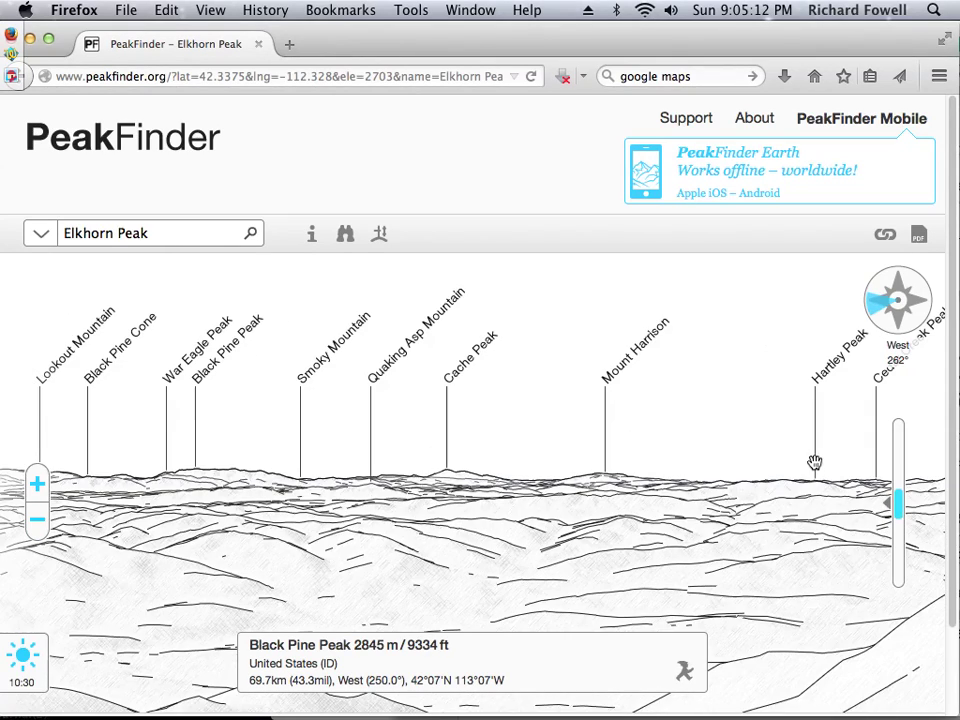
left_click_drag(282, 454, 865, 472)
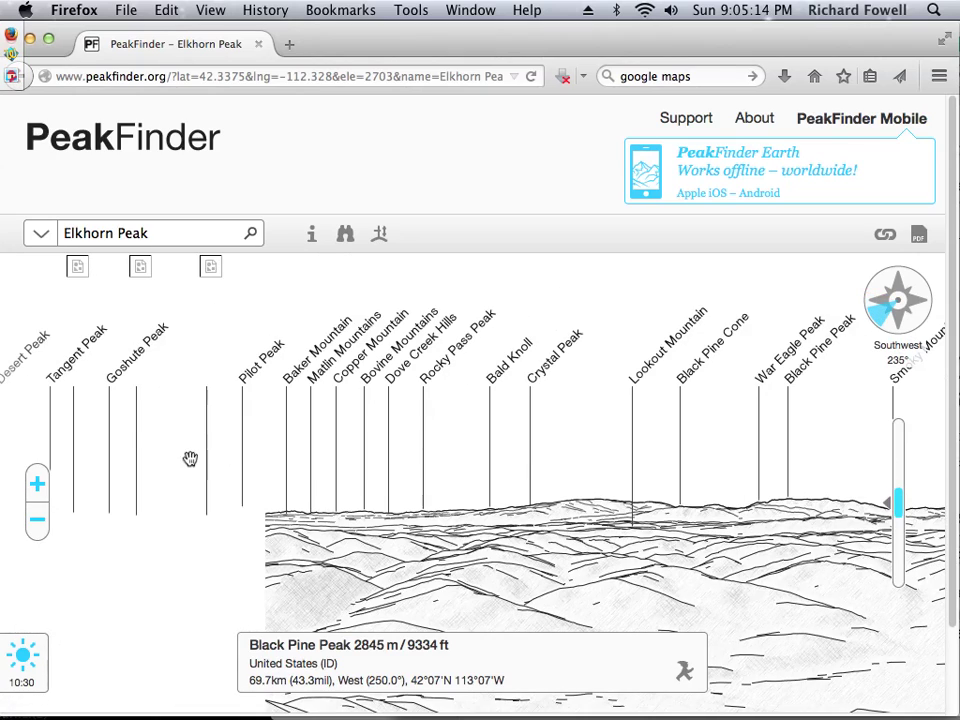
left_click_drag(146, 401, 792, 471)
left_click_drag(257, 482, 287, 463)
left_click_drag(467, 461, 767, 466)
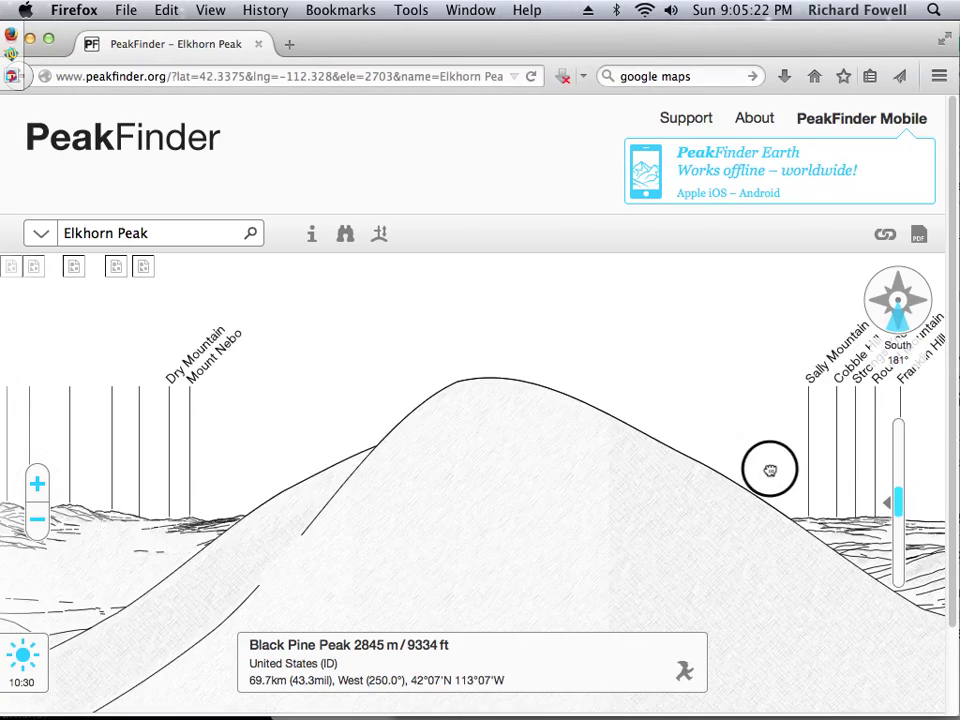
left_click_drag(334, 470, 597, 470)
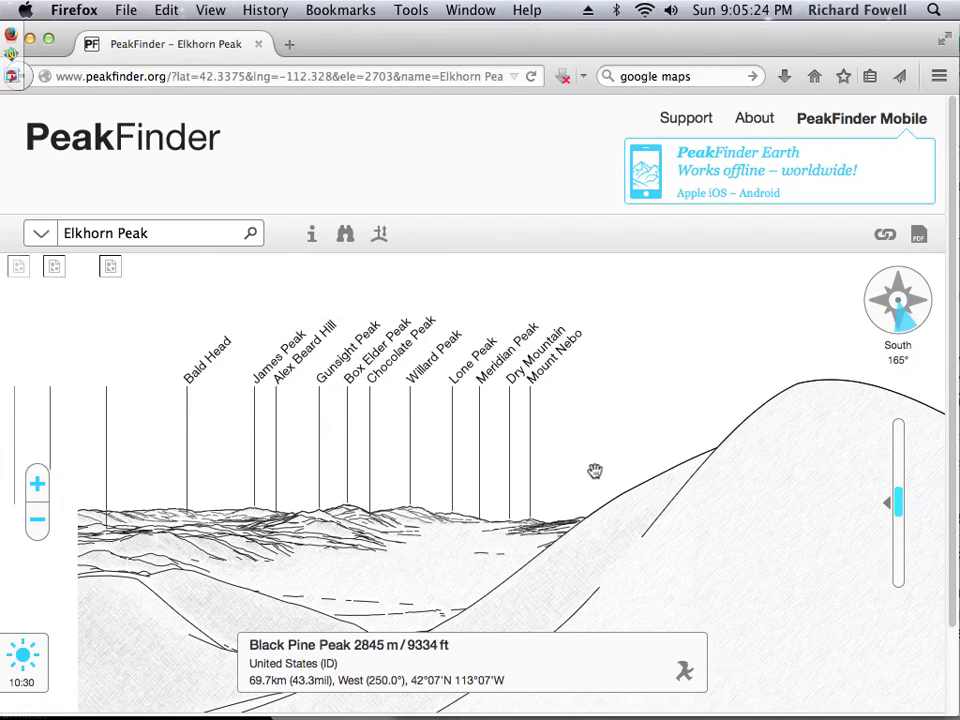
left_click(548, 370)
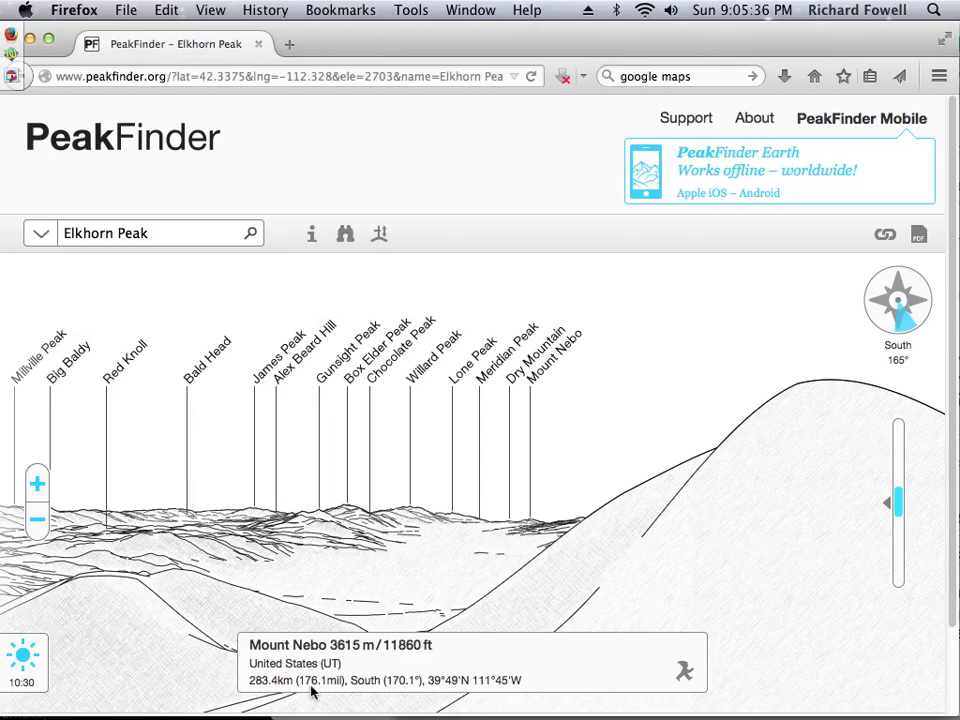
left_click(419, 373)
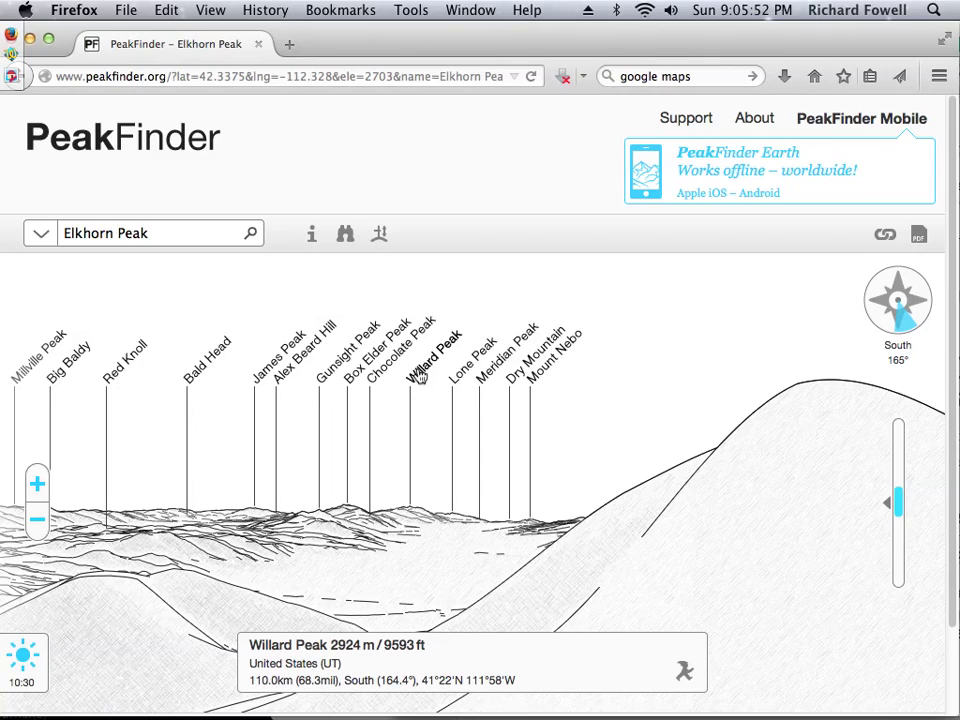
left_click(382, 360)
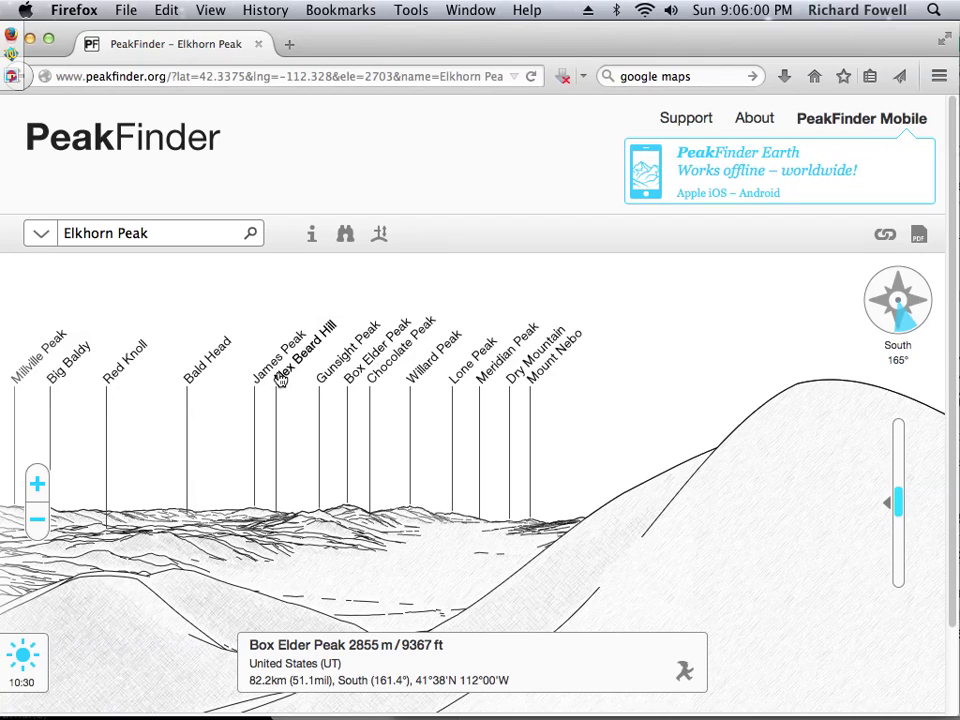
- Look southeast in the panorama and show the details of Naomi Peak and Logan Peak
left_click_drag(197, 387, 656, 388)
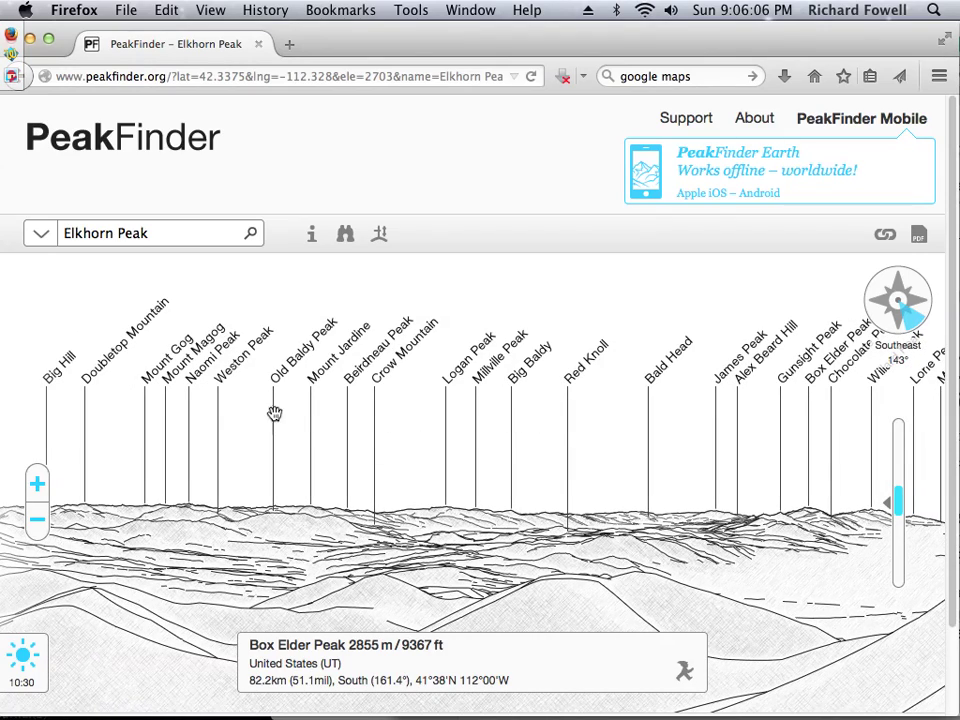
left_click(208, 372)
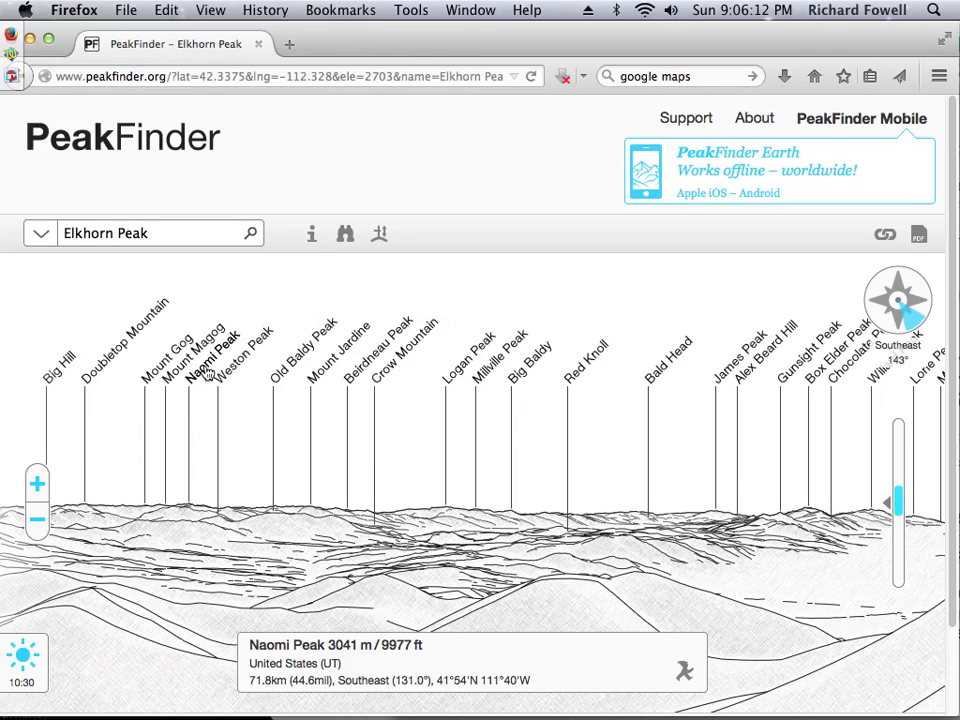
left_click(455, 379)
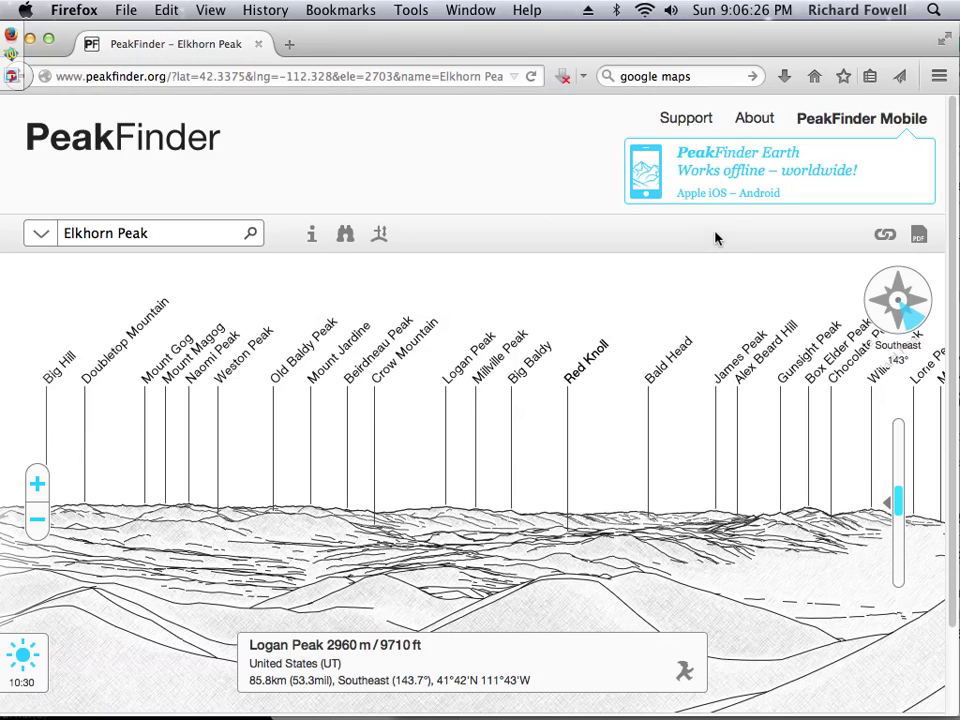
mouse_move(686, 157)
left_click(905, 75)
left_click(701, 86)
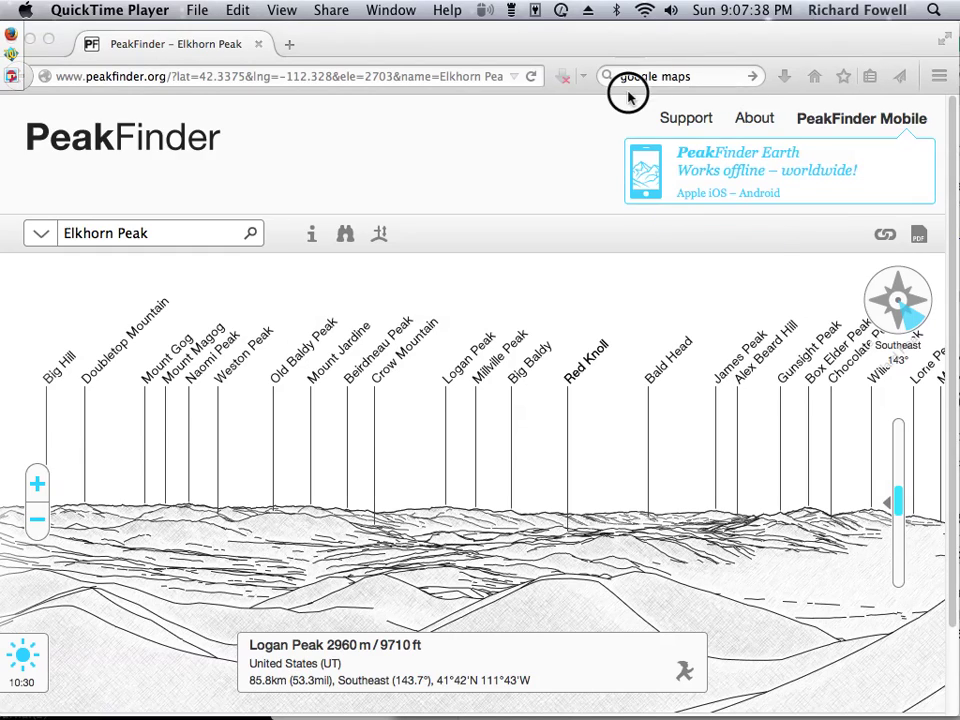